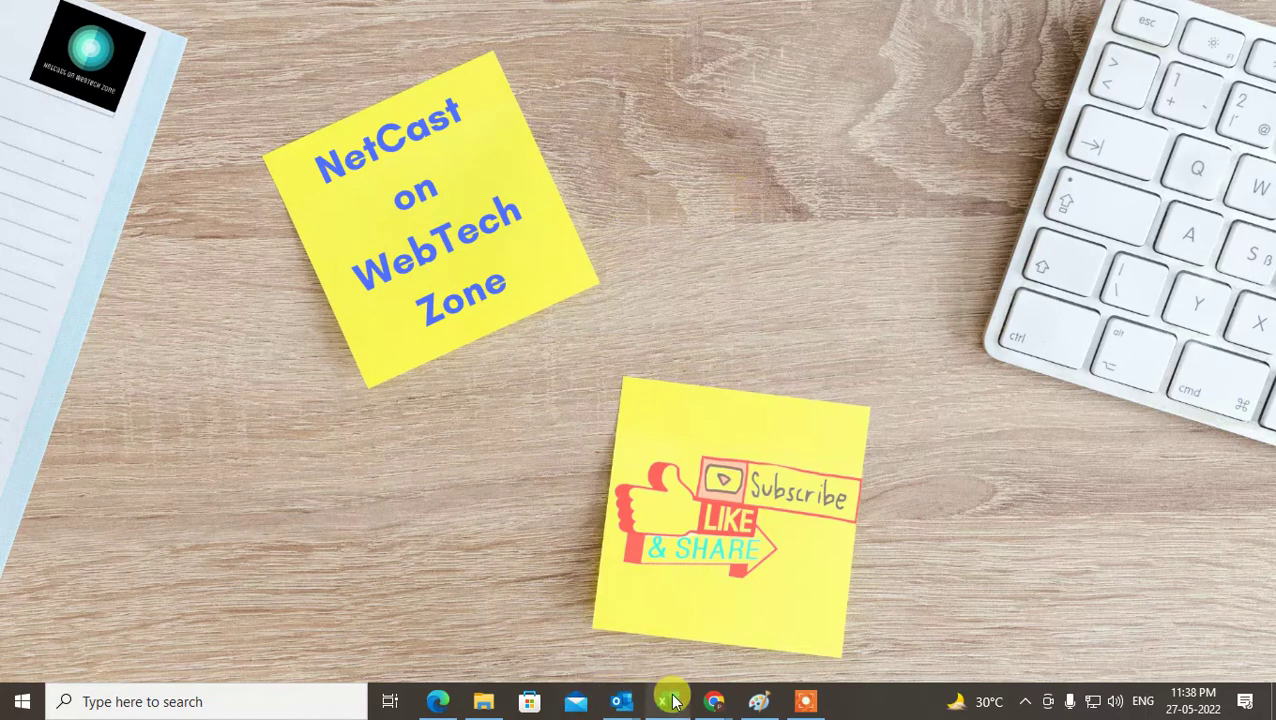
From the Outlook Inbox, start a new blank HTML email, then switch to Chrome
mouse_move(621, 702)
left_click(545, 641)
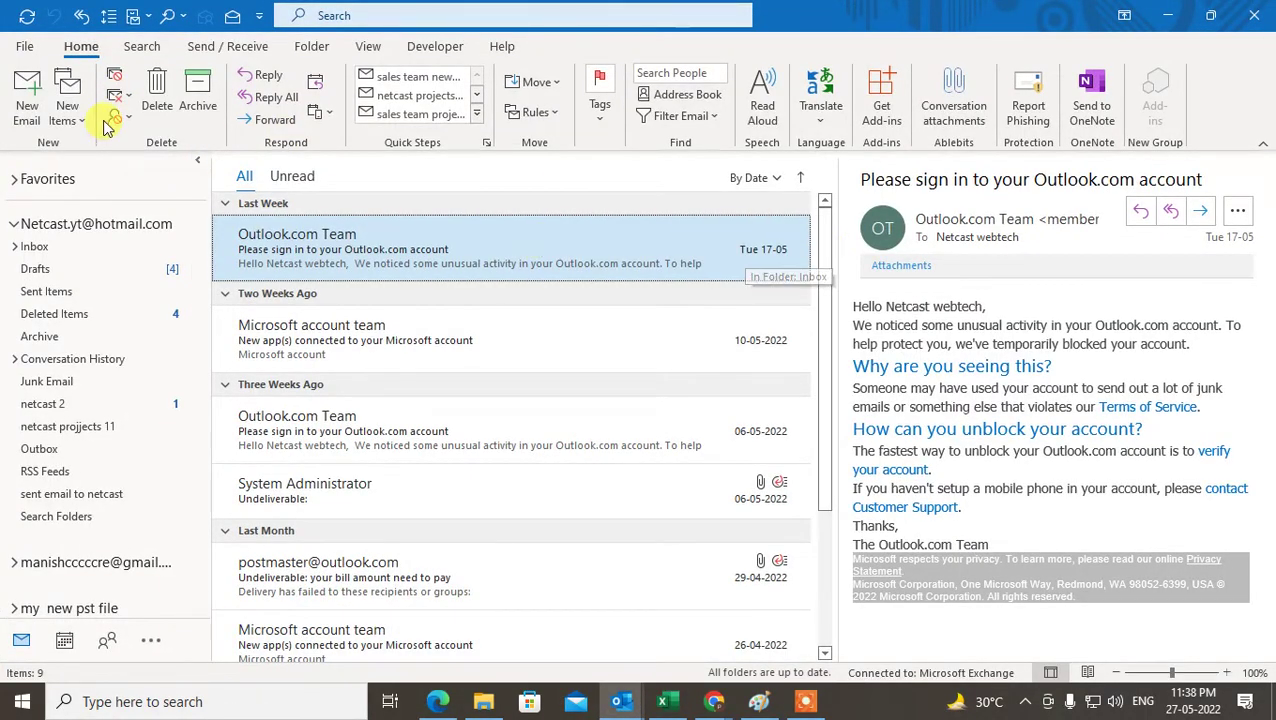
left_click(35, 100)
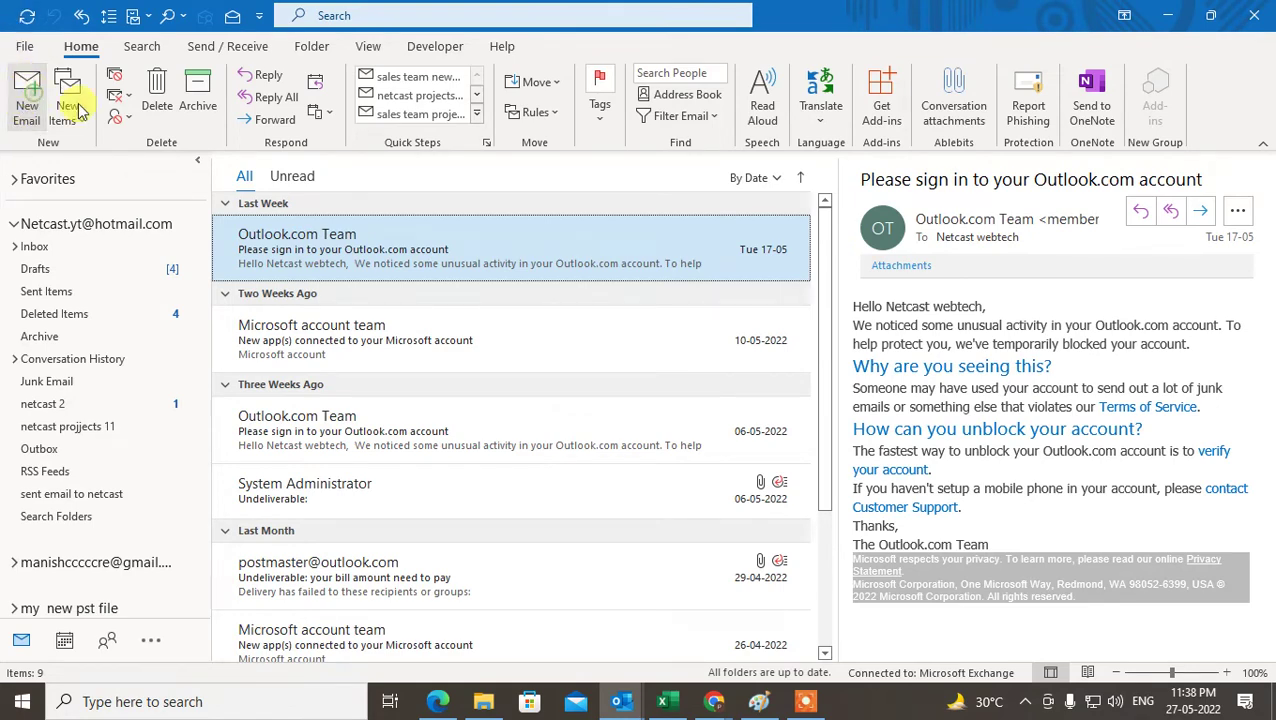
left_click(137, 366)
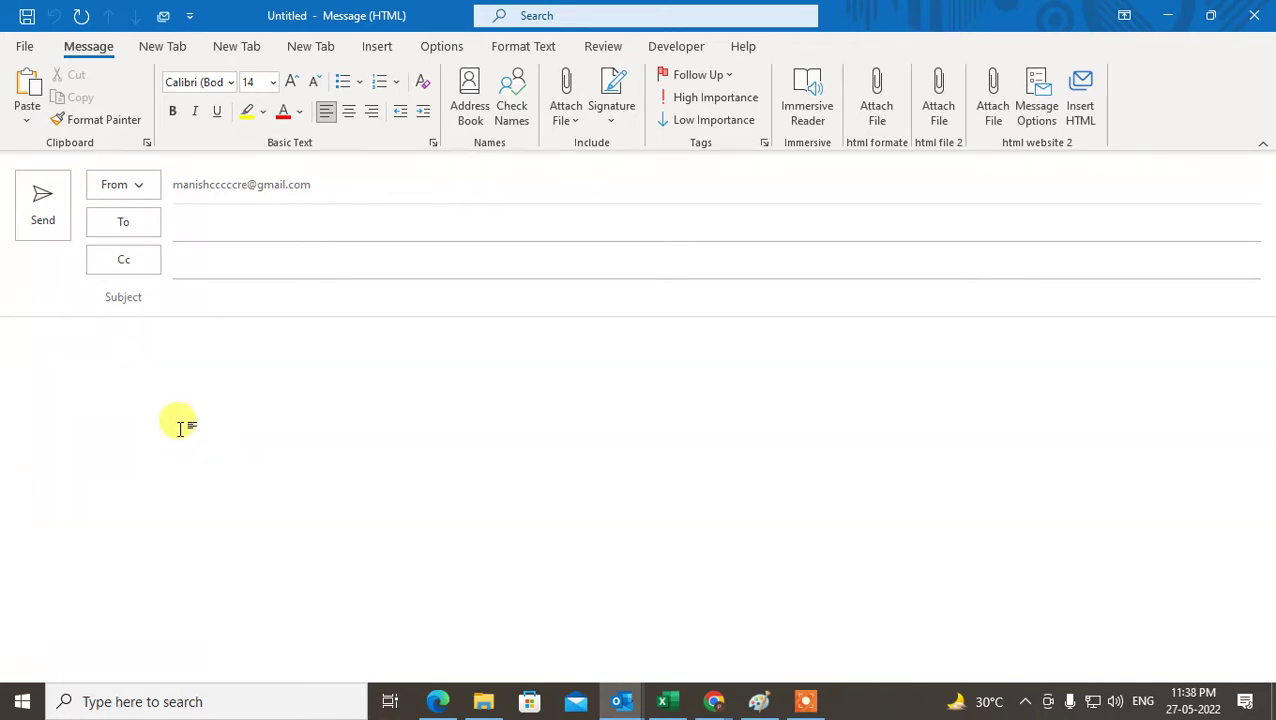
left_click(136, 418)
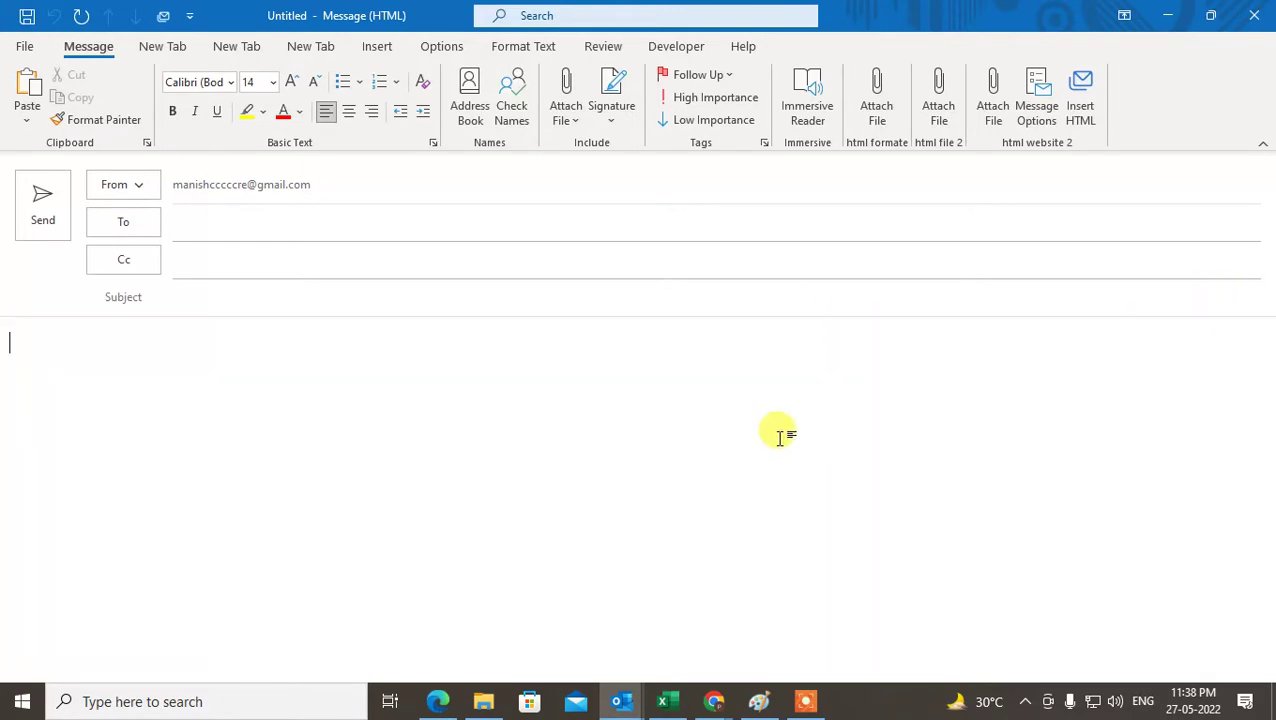
key("alt+Tab")
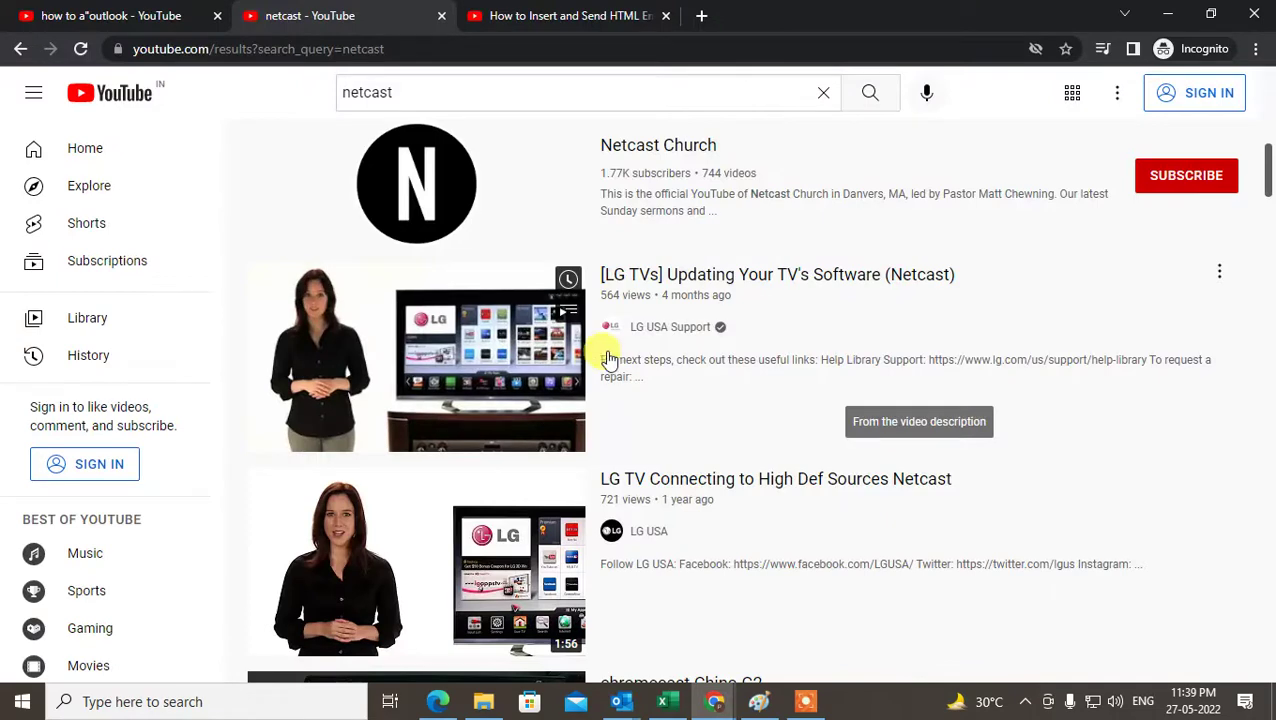
Pause the LG TV update video and load google.com in a new incognito tab
left_click(440, 342)
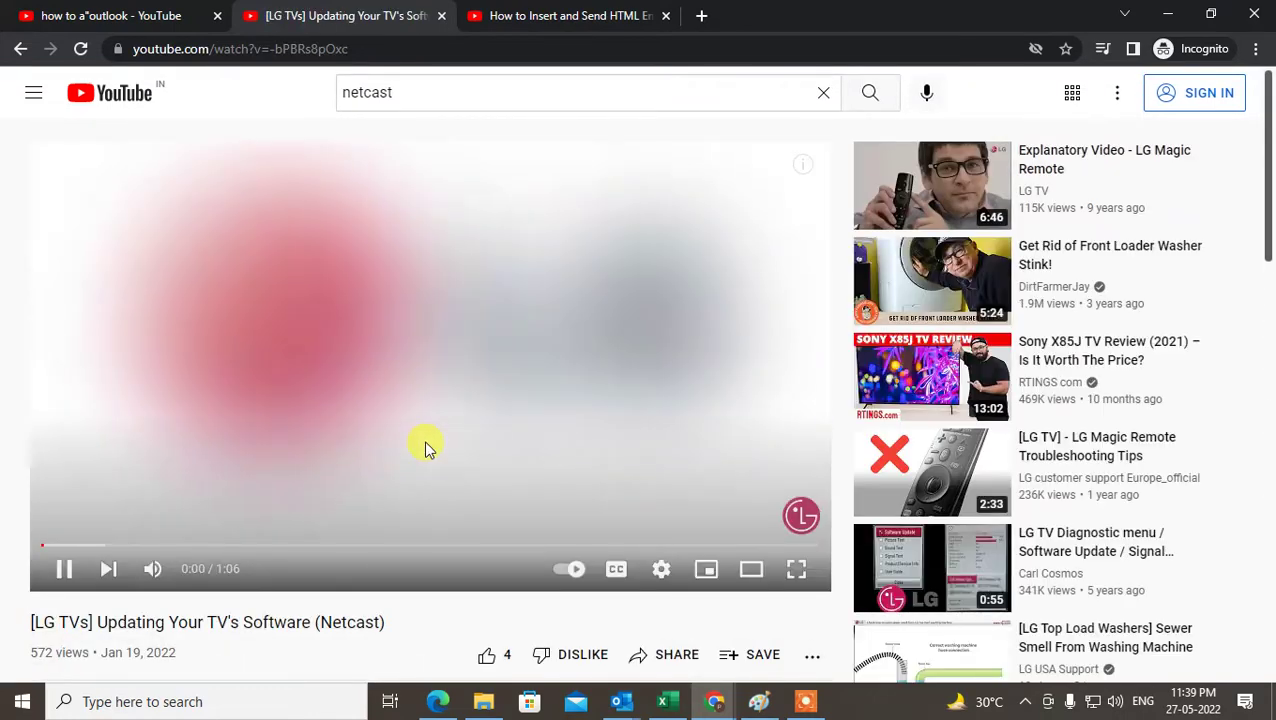
left_click(425, 447)
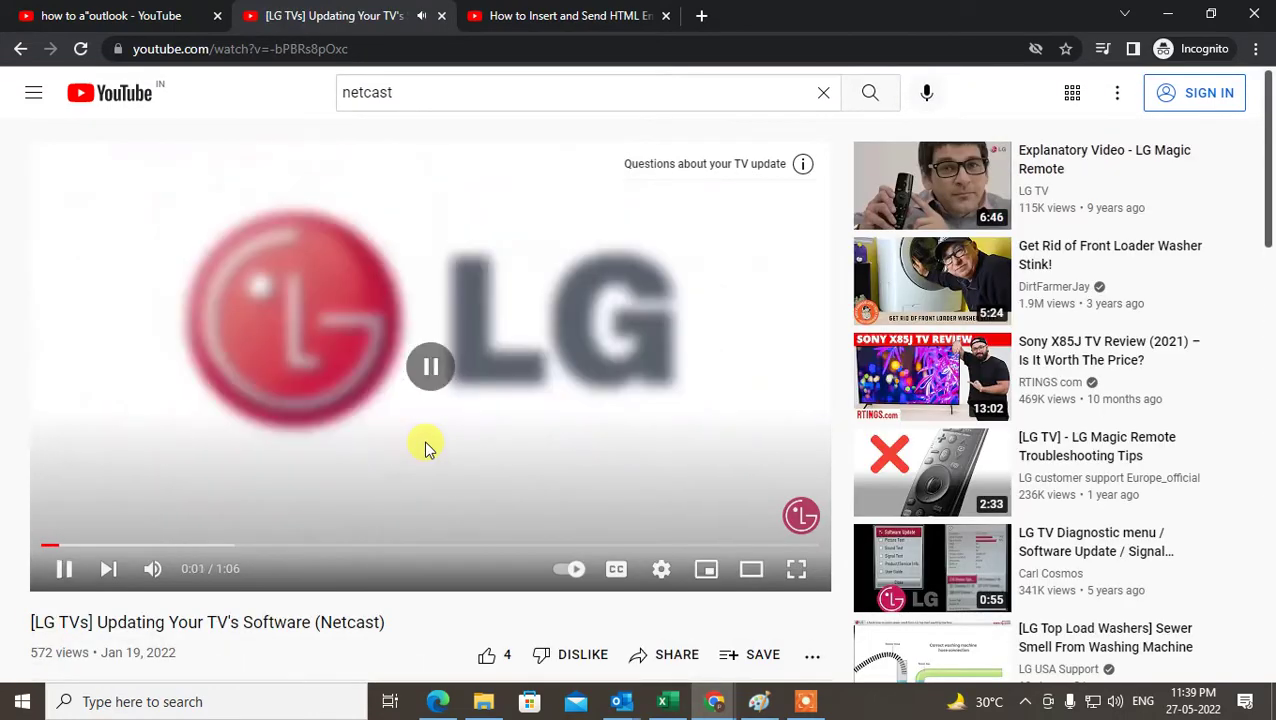
left_click(362, 47)
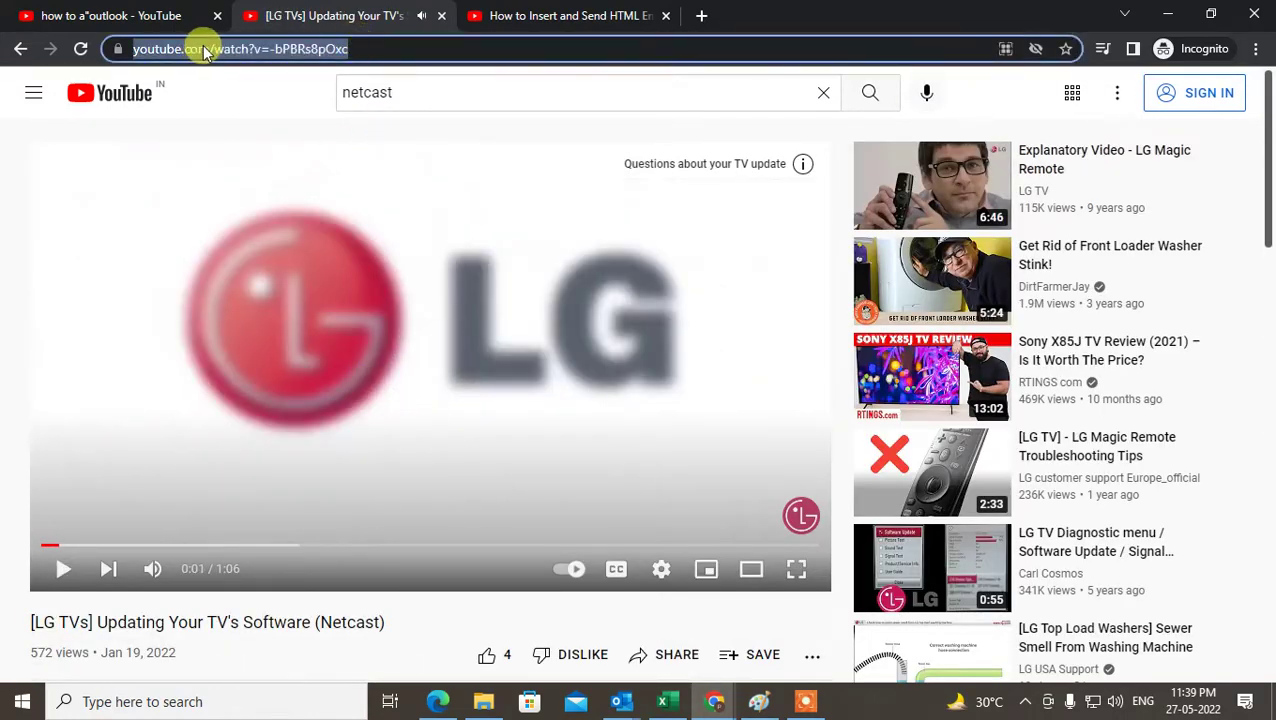
left_click(701, 16)
type("google.")
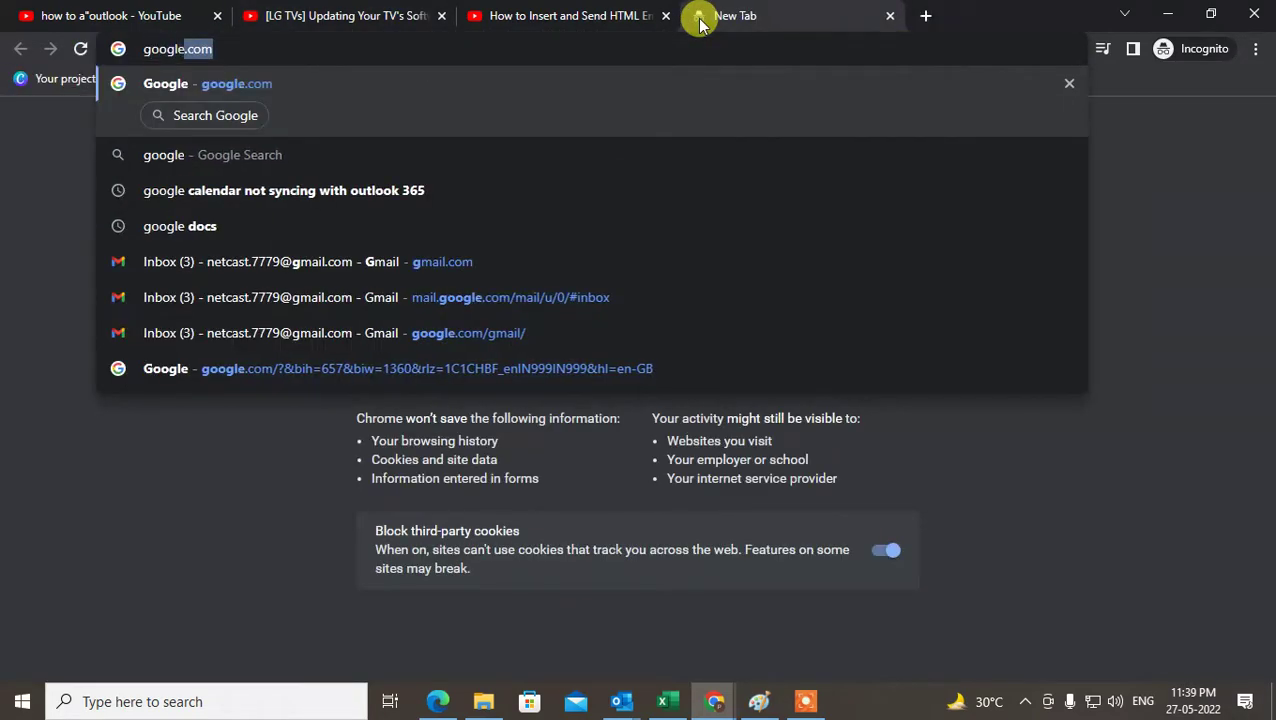
key("Return")
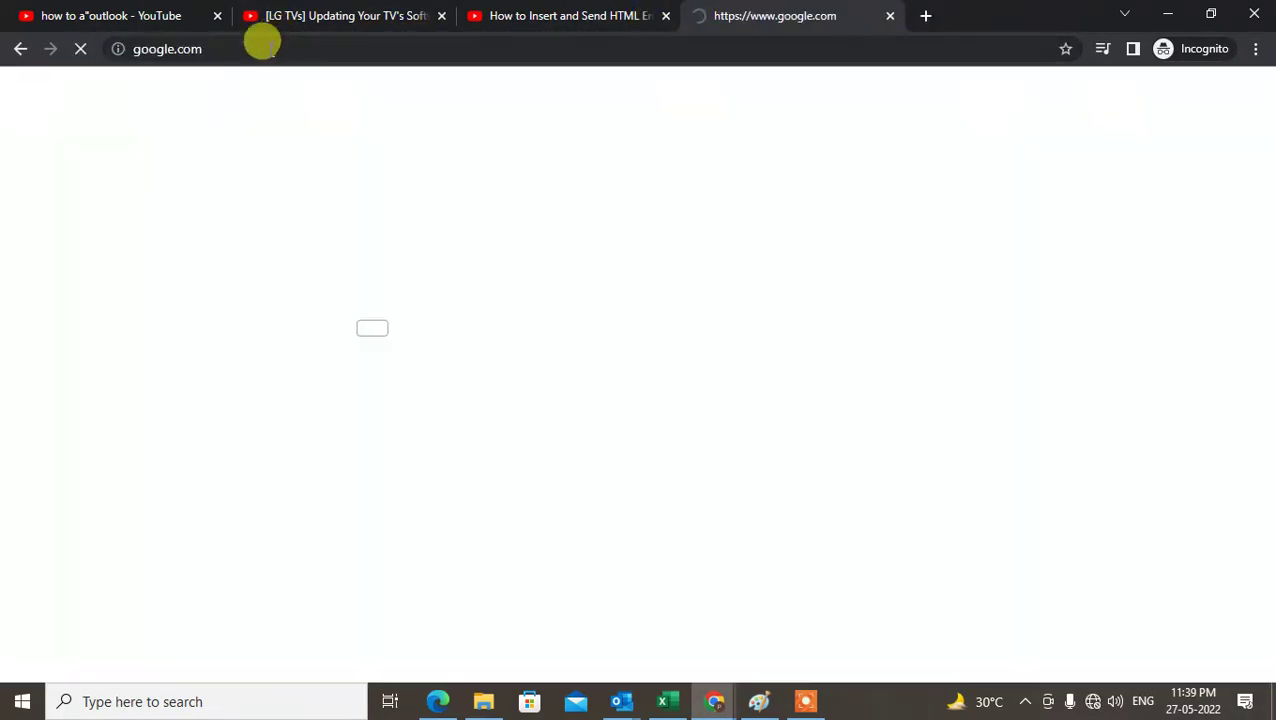
left_click(264, 46)
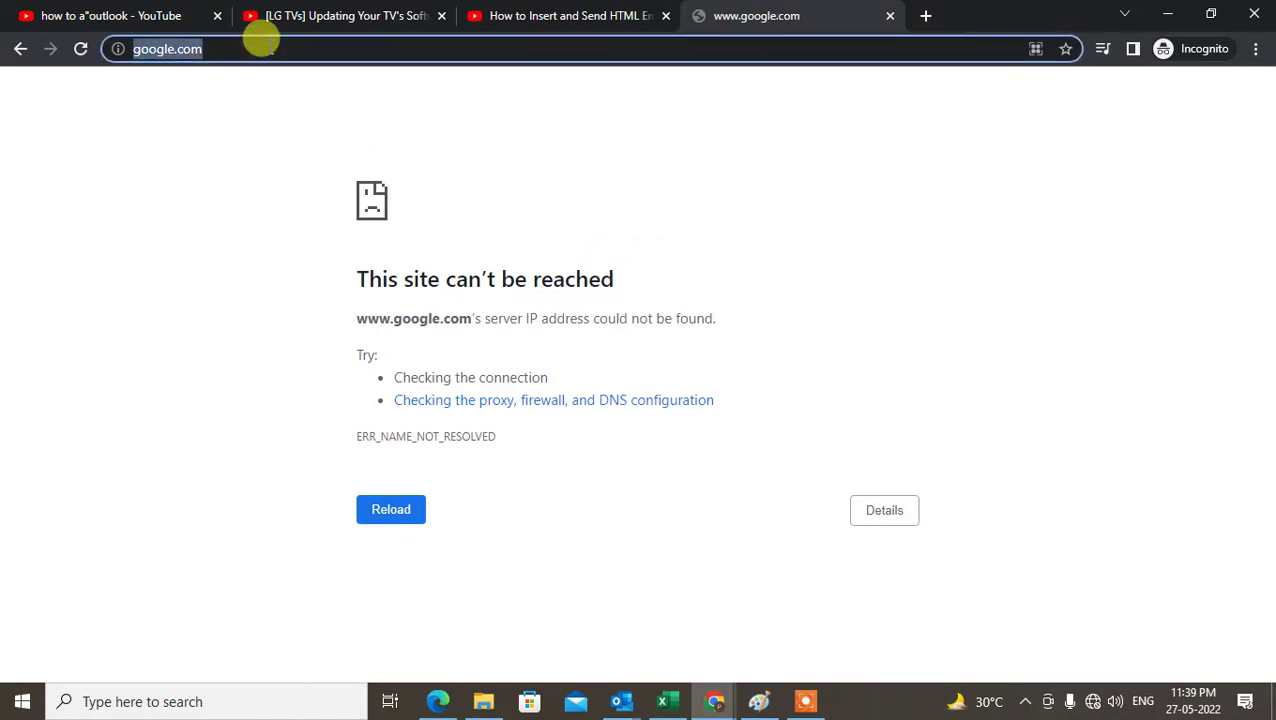
key("Return")
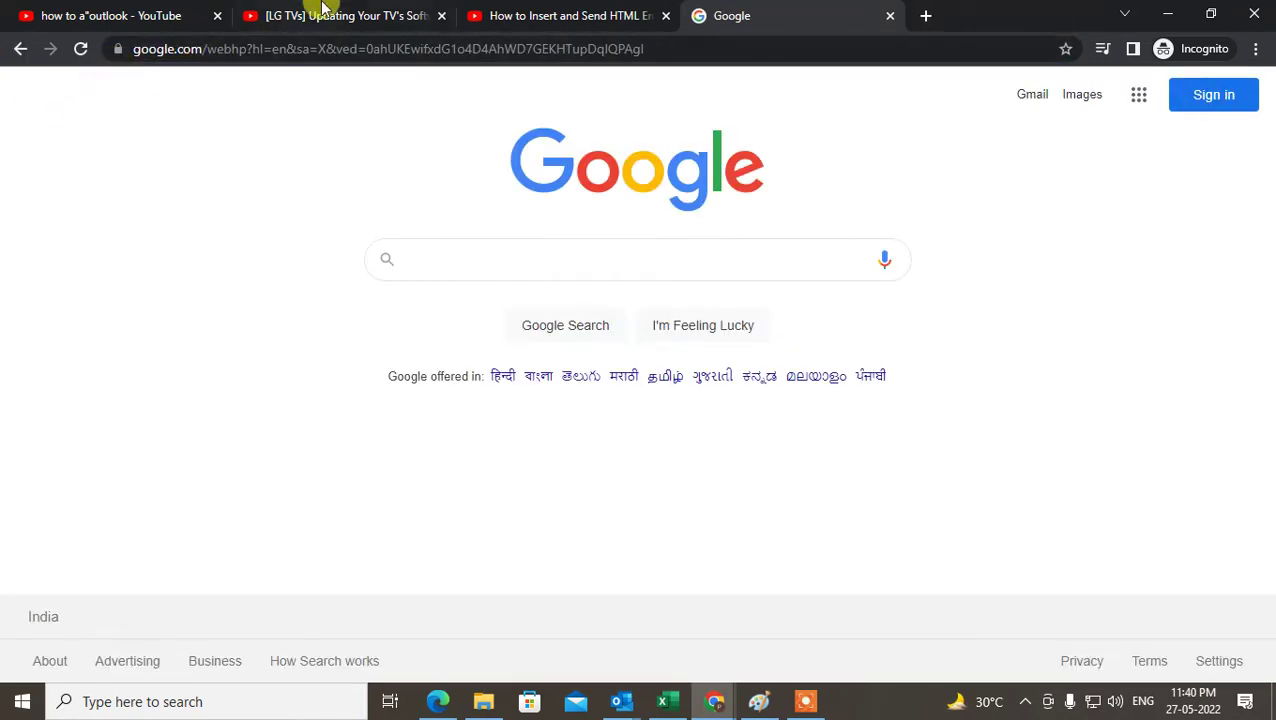
Copy the HTML Email Newsletters video's short share link
left_click(568, 16)
scroll(576, 208, "up", 2)
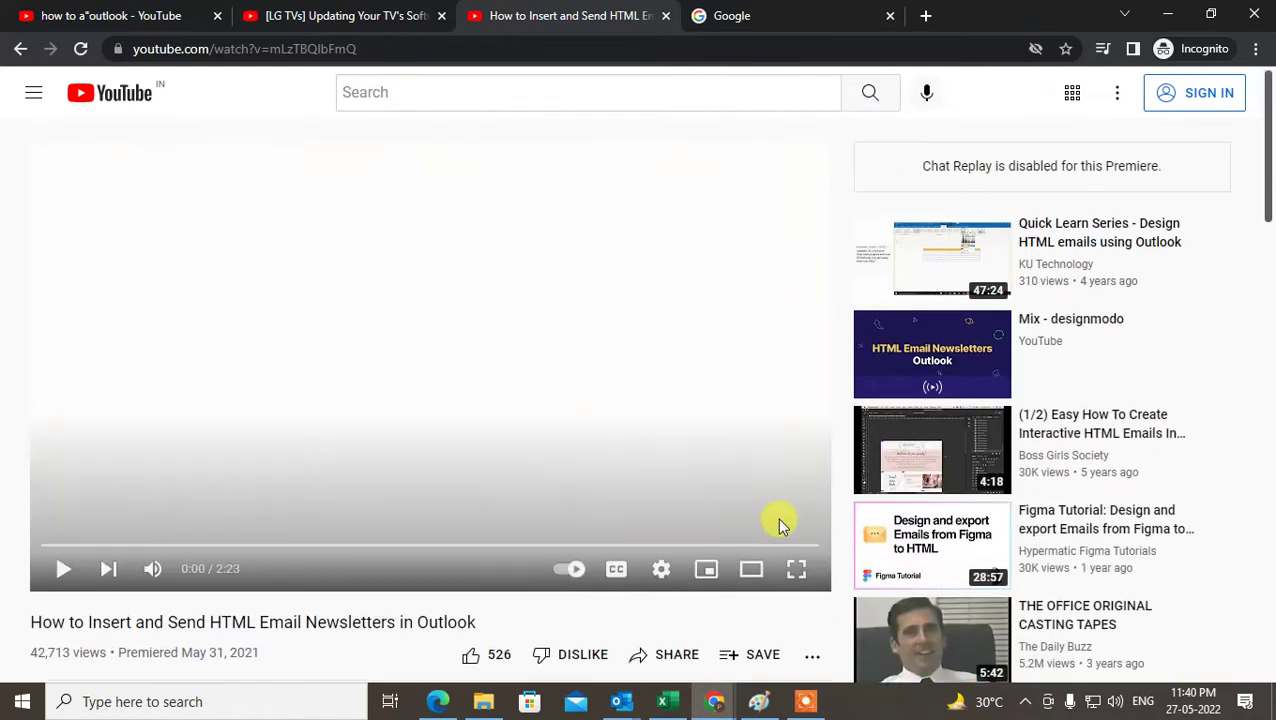
scroll(500, 466, "down", 1)
left_click(666, 562)
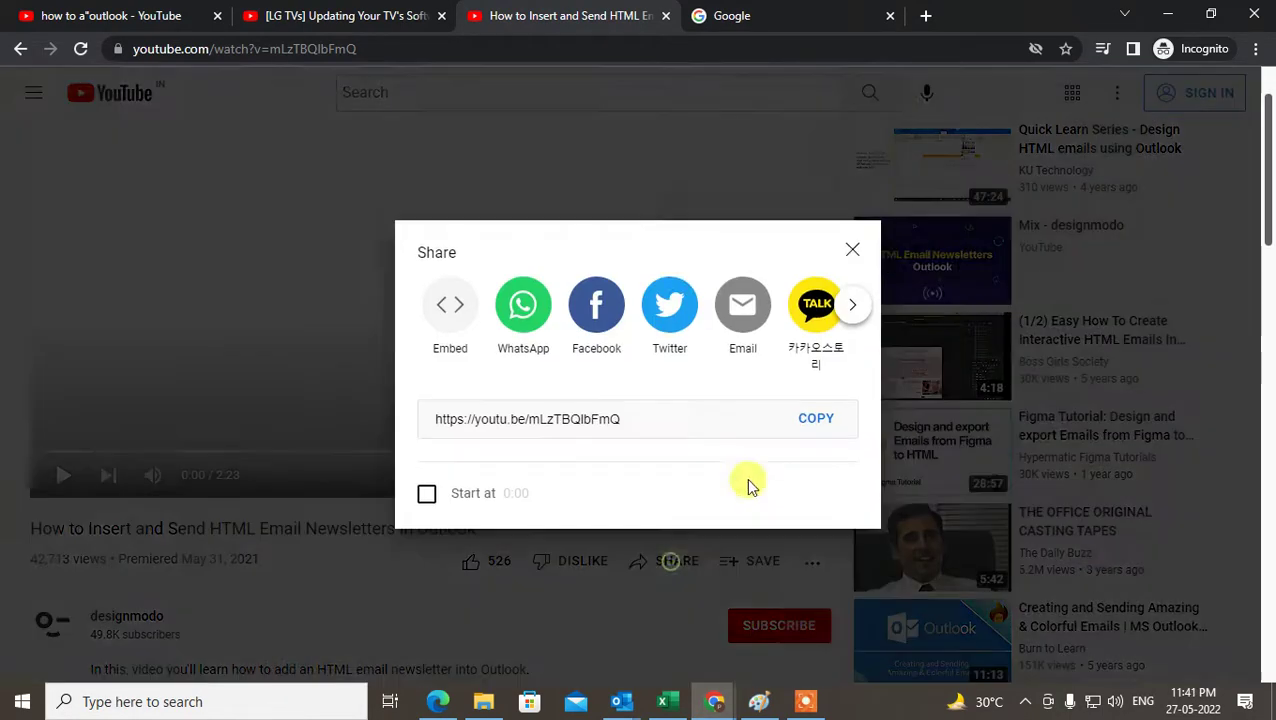
left_click(822, 425)
Search Google for the pasted video link and show the image results
left_click(775, 12)
left_click(595, 266)
key("ctrl+v")
left_click(680, 345)
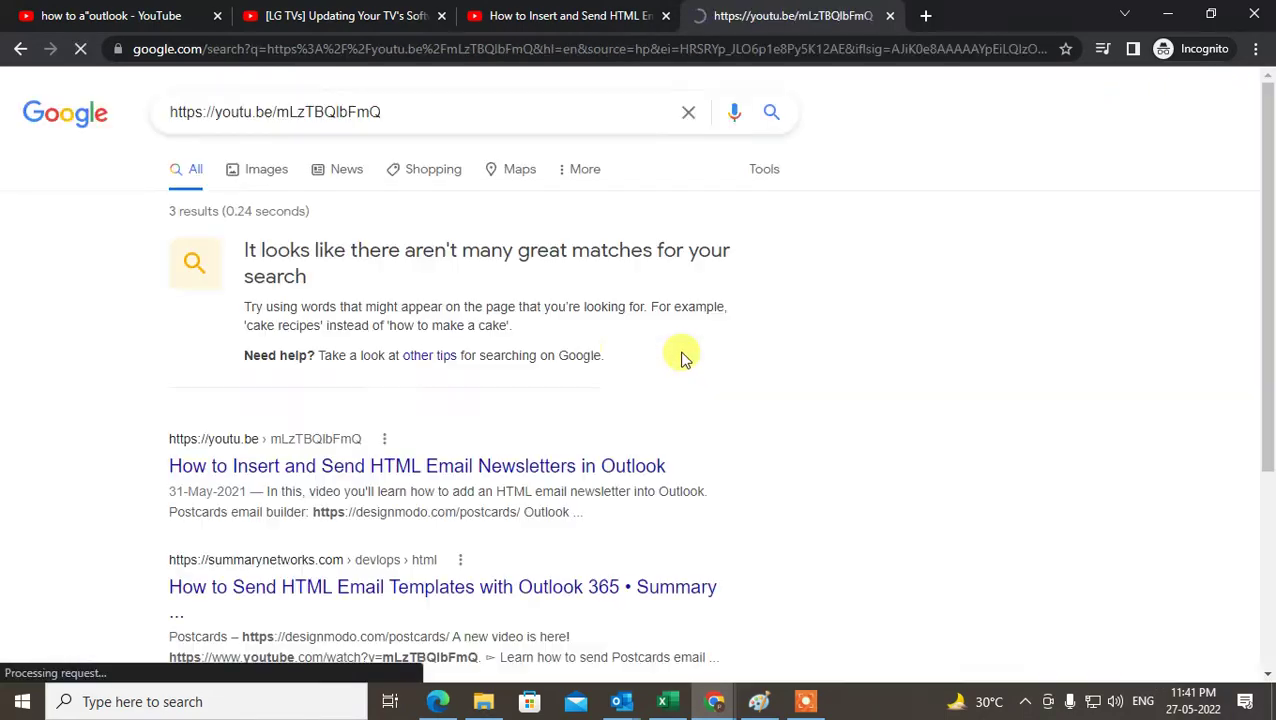
left_click(253, 172)
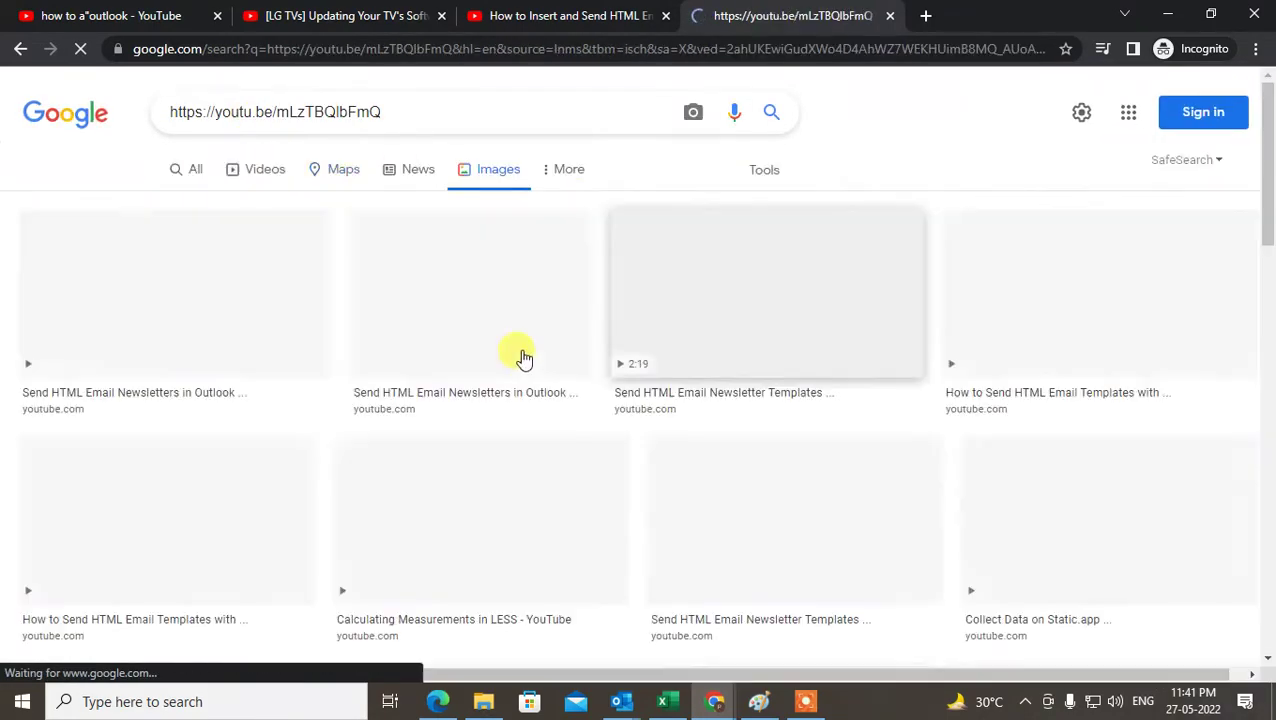
scroll(812, 461, "down", 2)
scroll(834, 456, "up", 2)
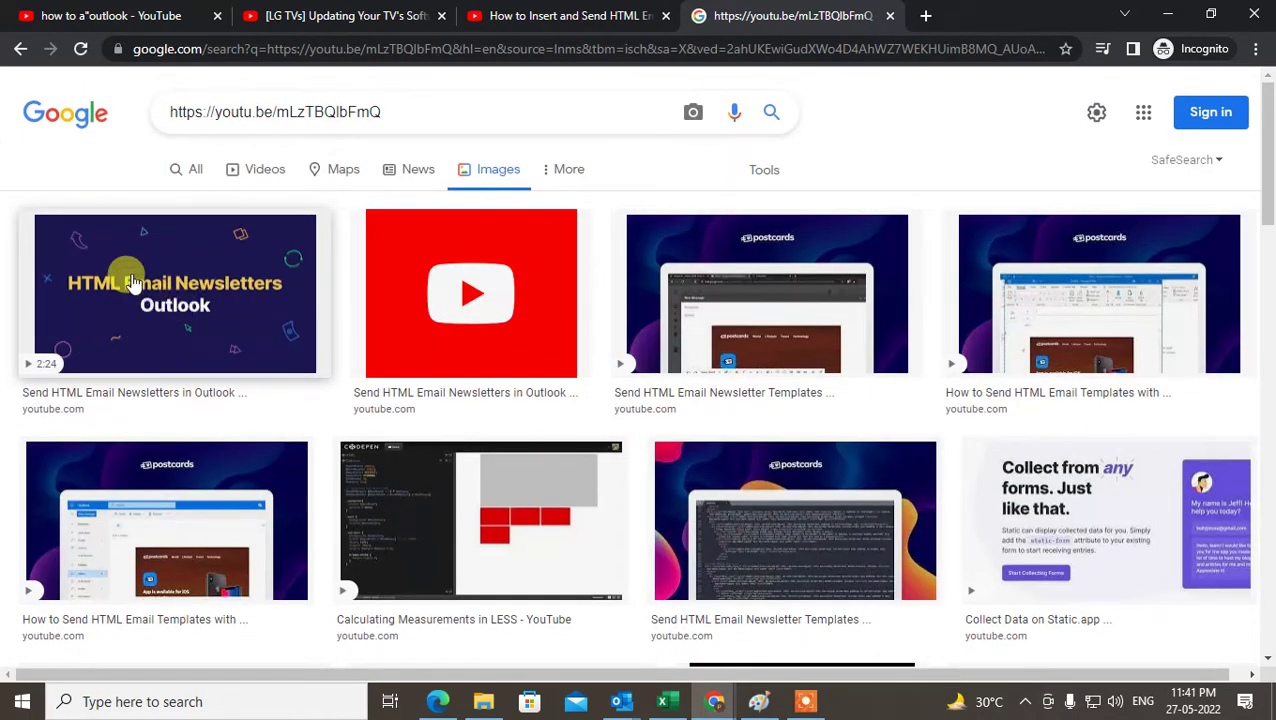
Copy the first newsletter thumbnail image and return to the Outlook message body
right_click(133, 283)
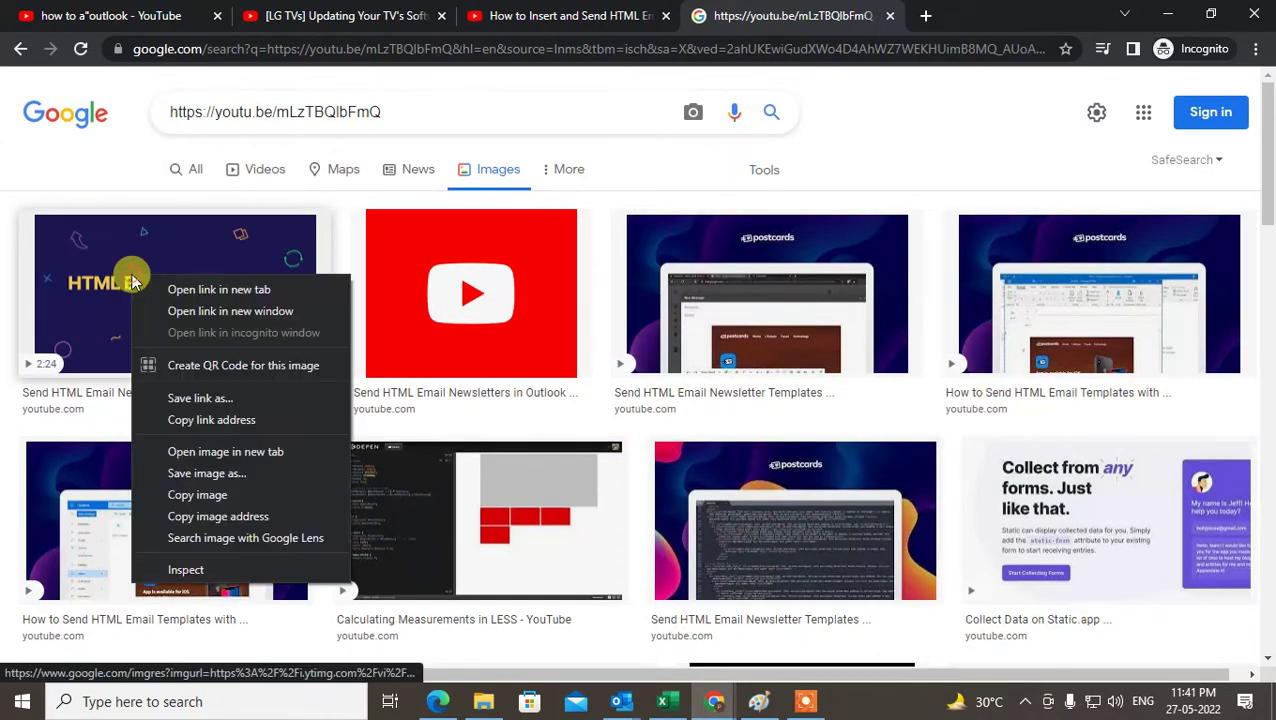
left_click(205, 496)
mouse_move(620, 705)
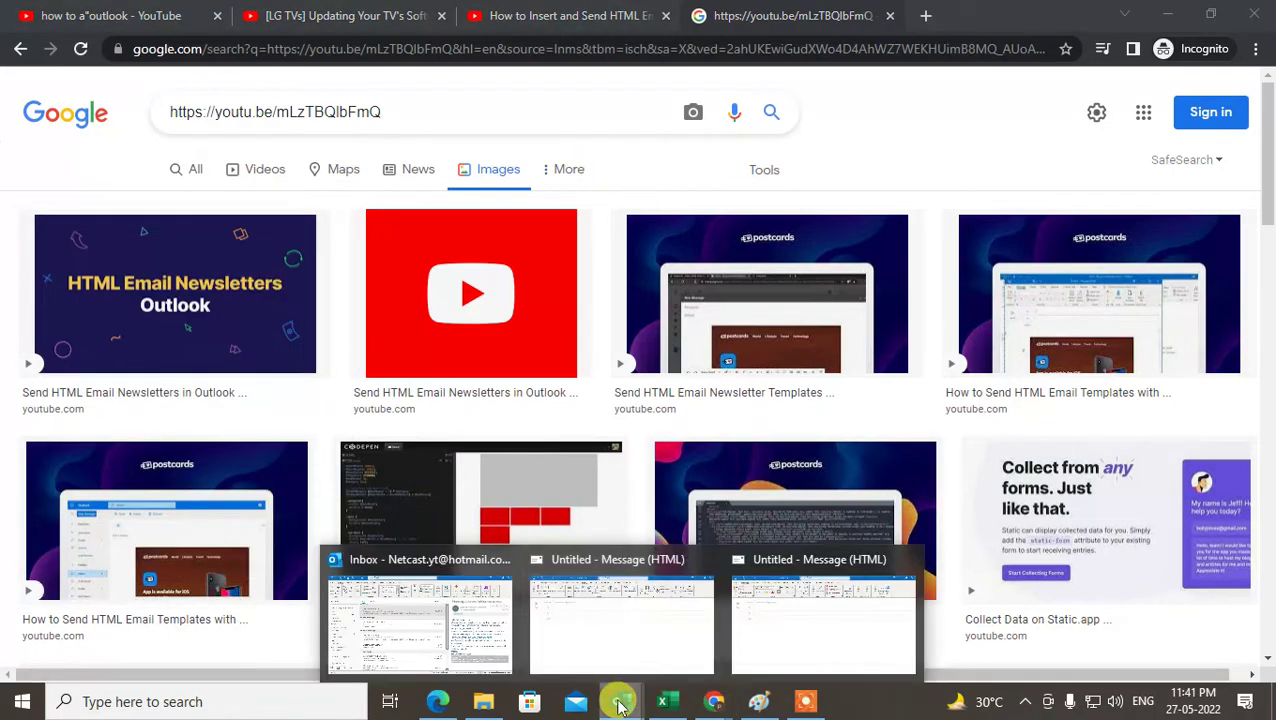
left_click(649, 618)
left_click(36, 340)
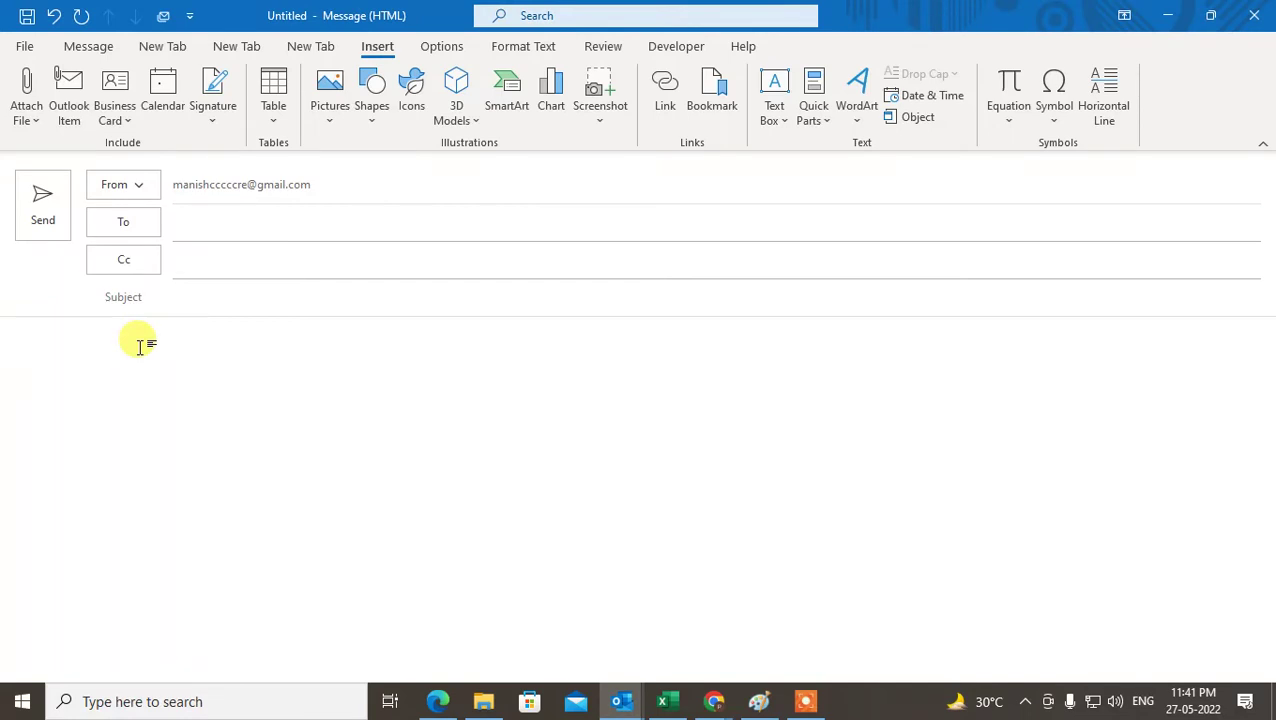
Paste the copied newsletter thumbnail into the message body and select it
key("ctrl+v")
left_click(148, 401)
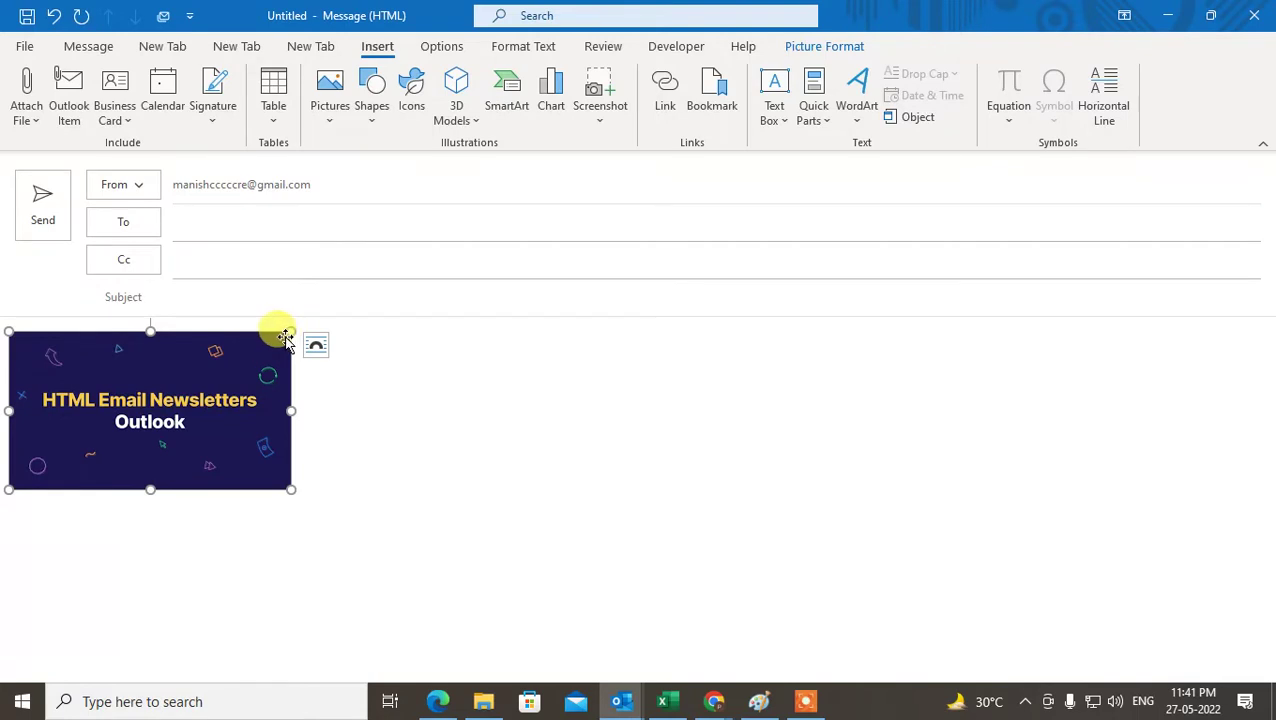
left_click(122, 387)
left_click(100, 418)
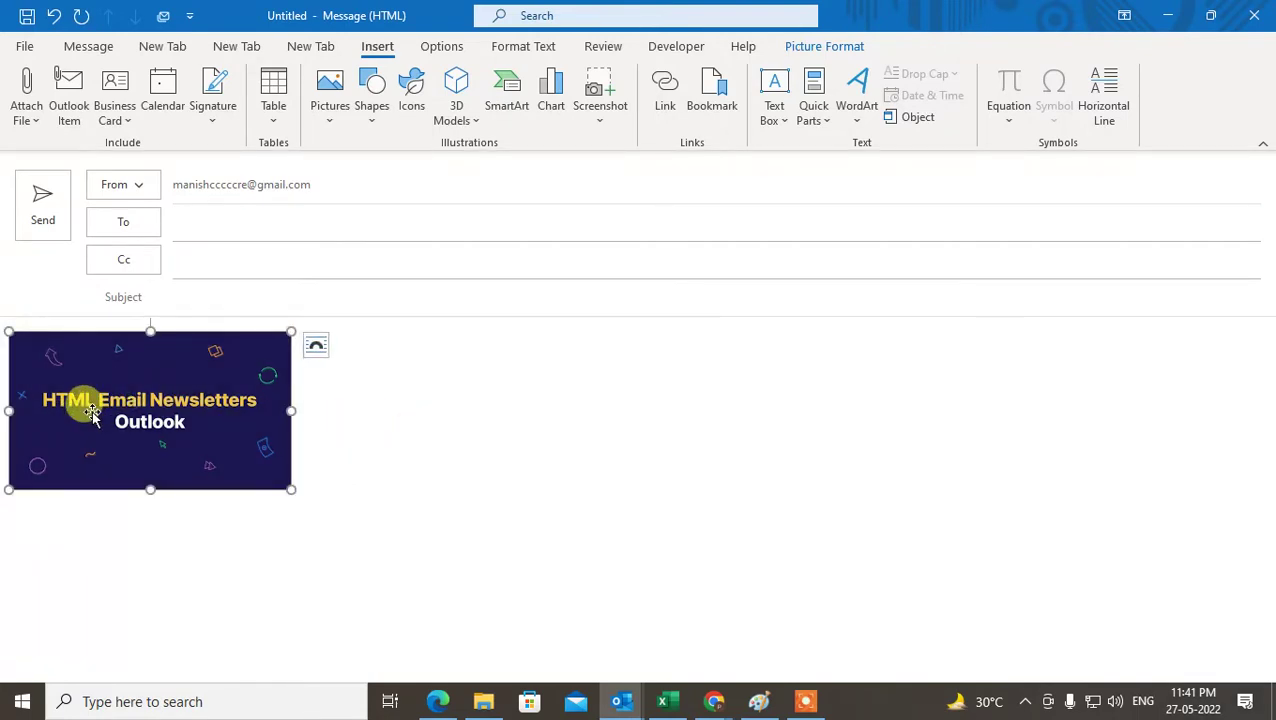
left_click(445, 418)
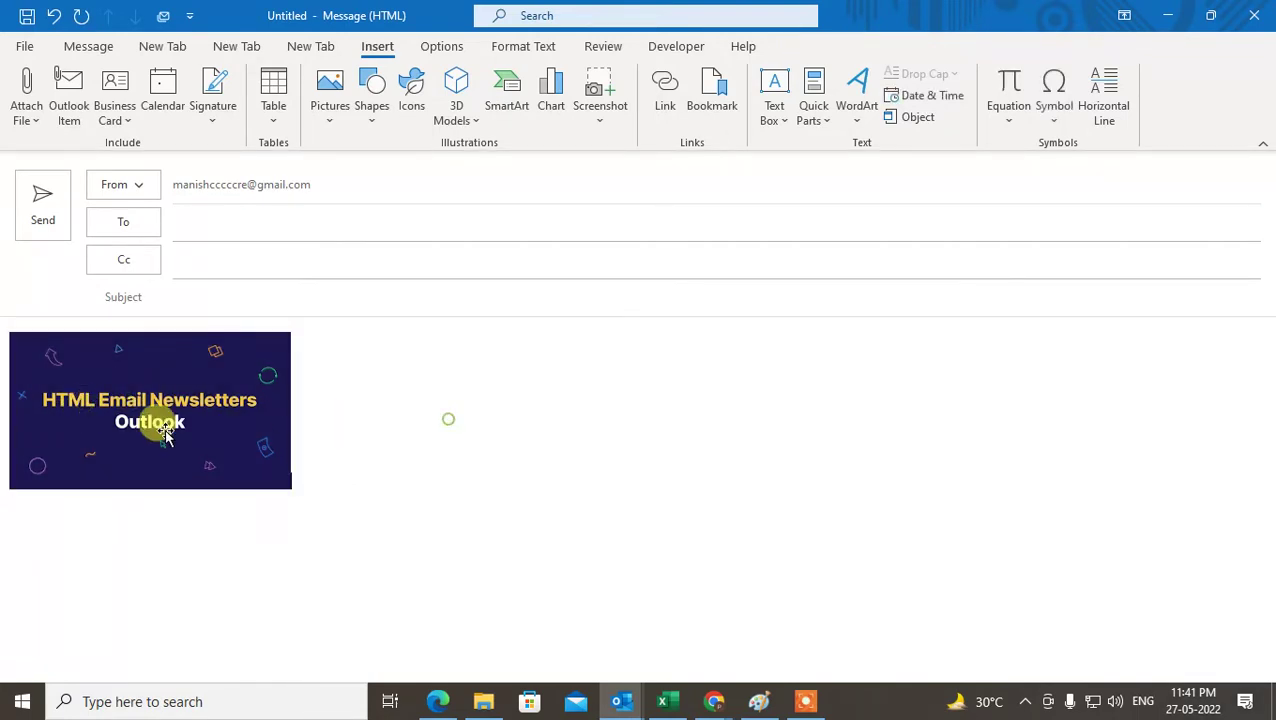
left_click(155, 425)
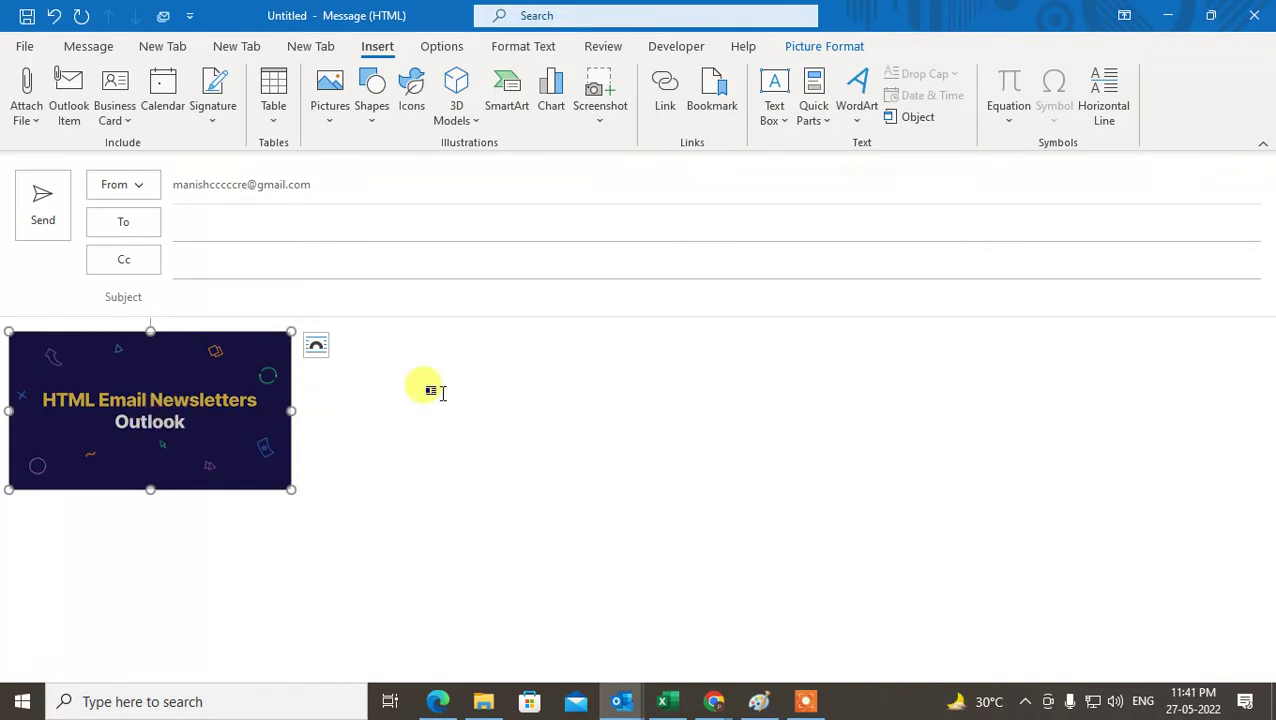
Set the image to float in front of text, then reposition and resize it
left_click(317, 348)
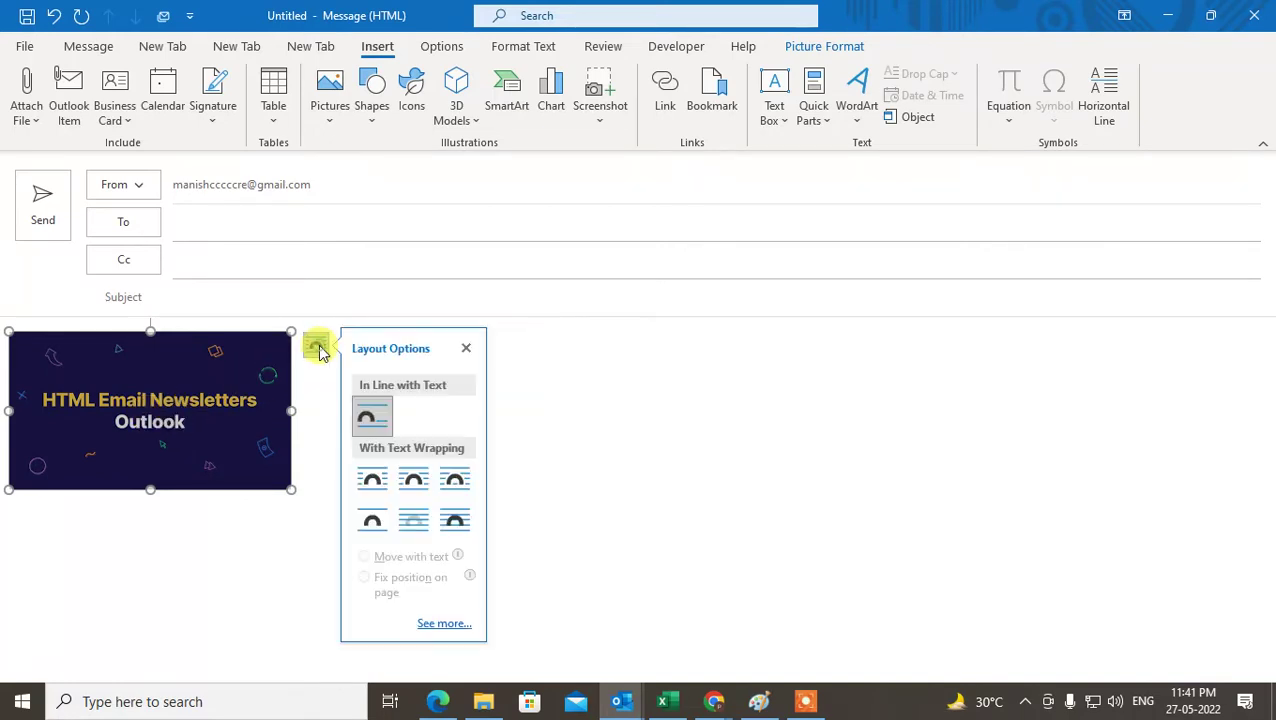
left_click(457, 530)
left_click(594, 442)
left_click(92, 400)
left_click_drag(85, 393, 322, 467)
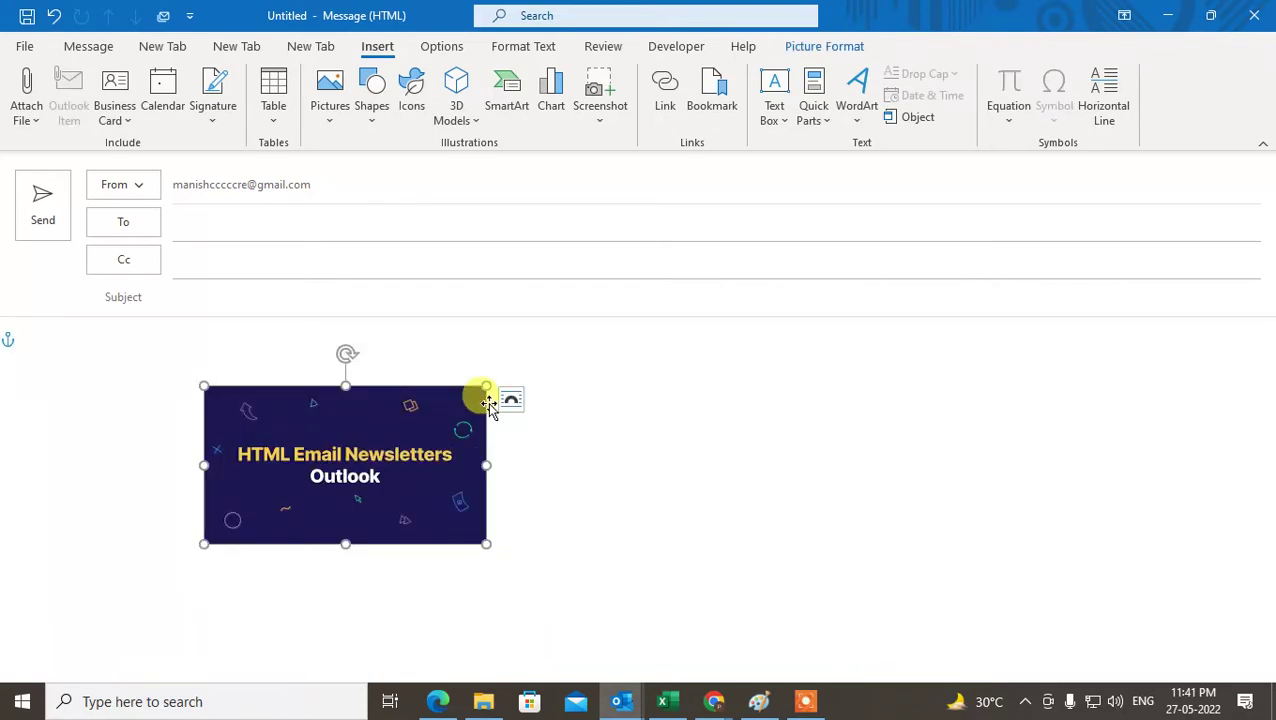
left_click_drag(487, 386, 453, 404)
left_click_drag(293, 447, 117, 459)
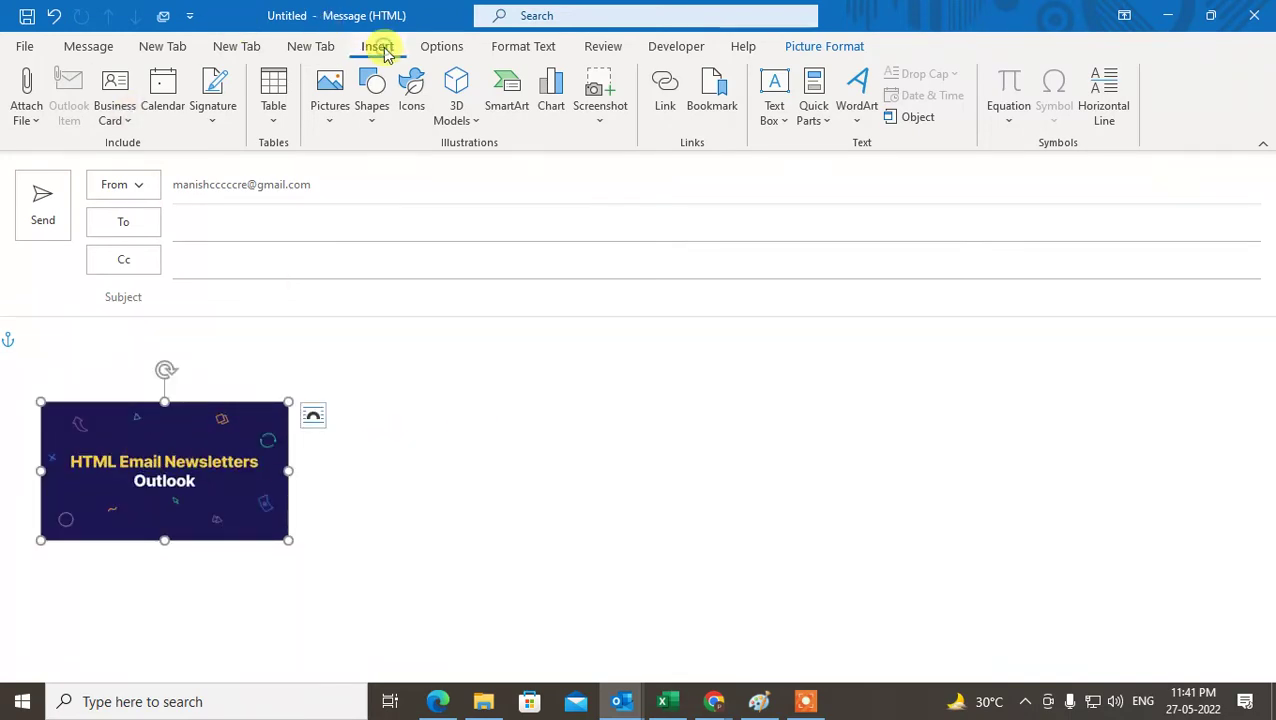
left_click(666, 92)
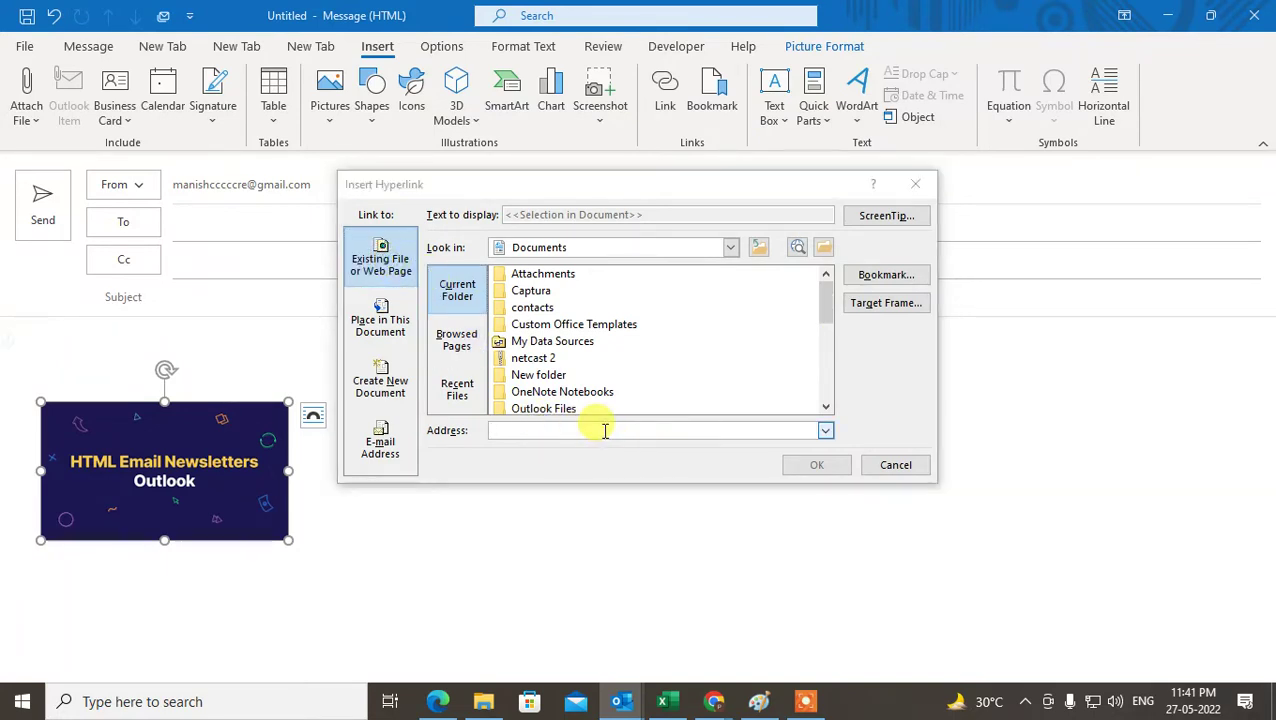
key("alt+Tab")
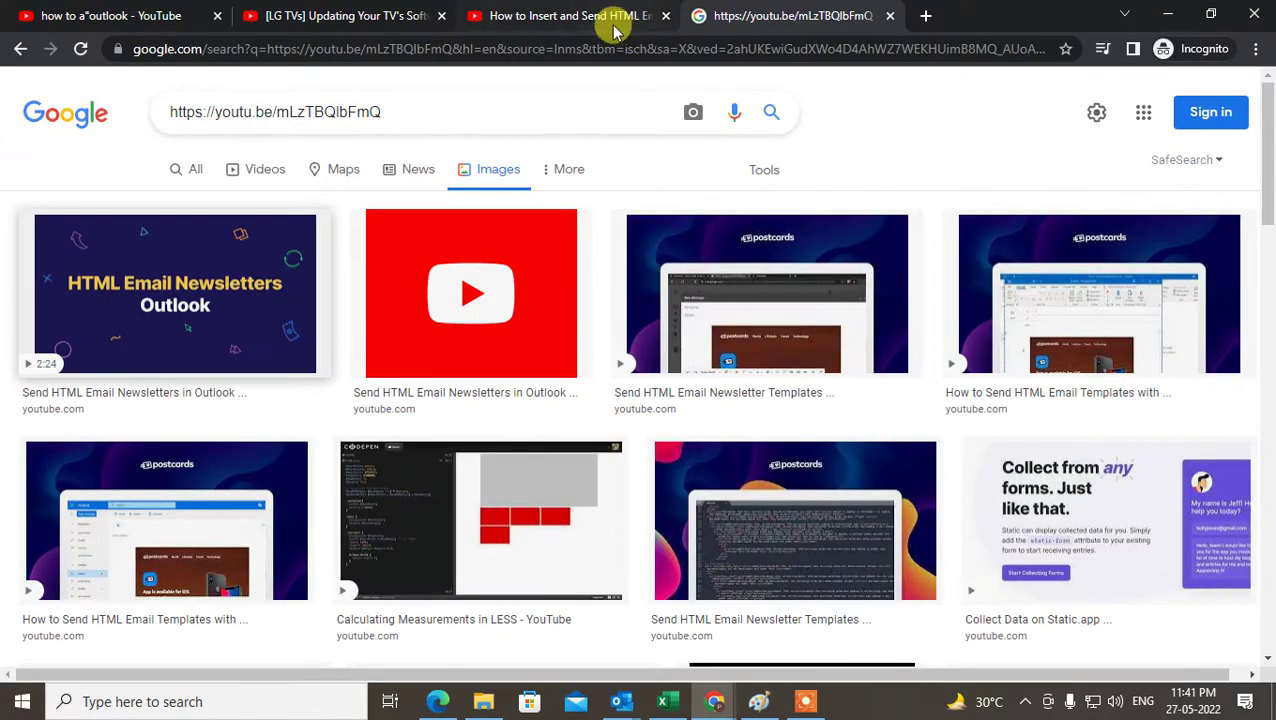
left_click(620, 18)
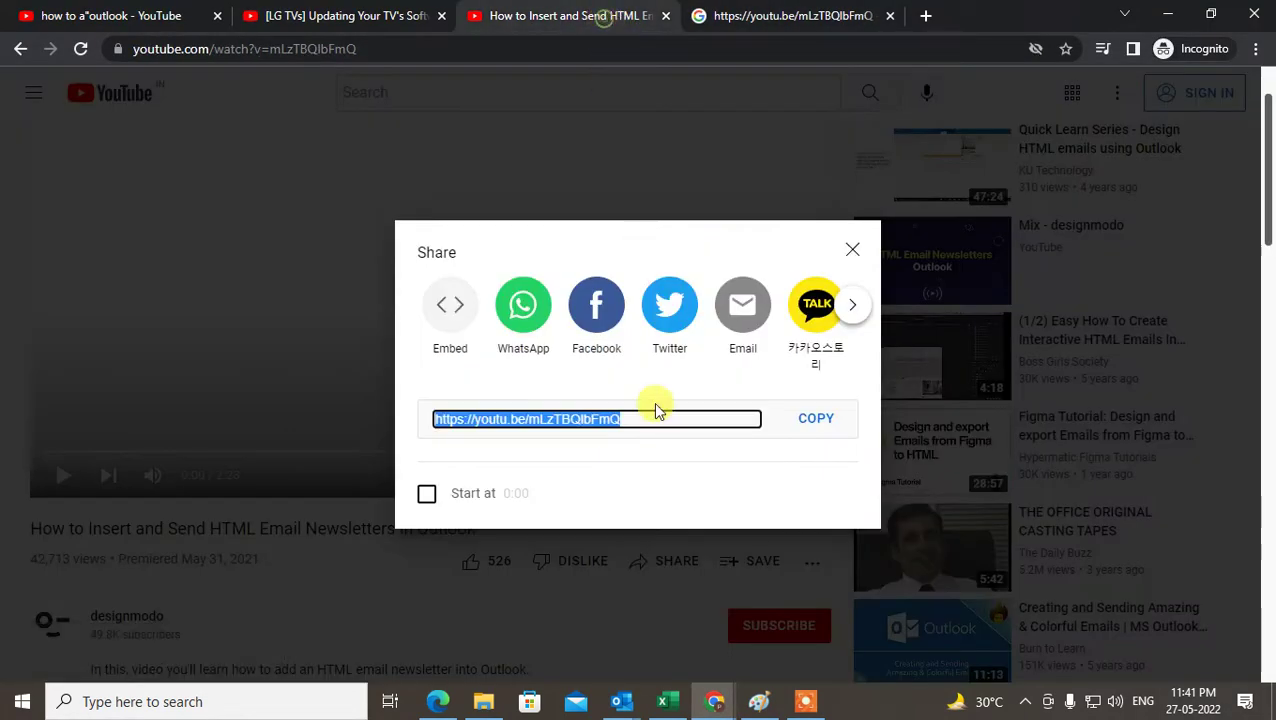
left_click(800, 428)
key("alt+Tab")
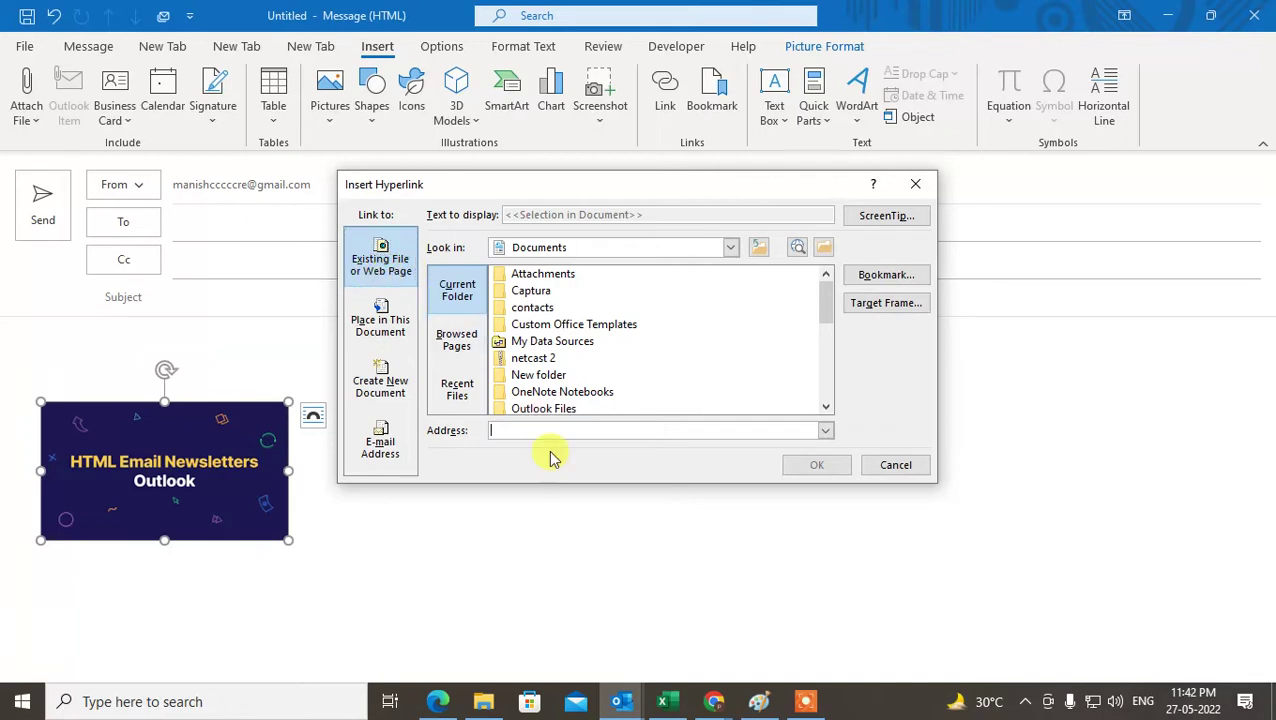
type("https://youtu.be/mLzTBQIbFmQ")
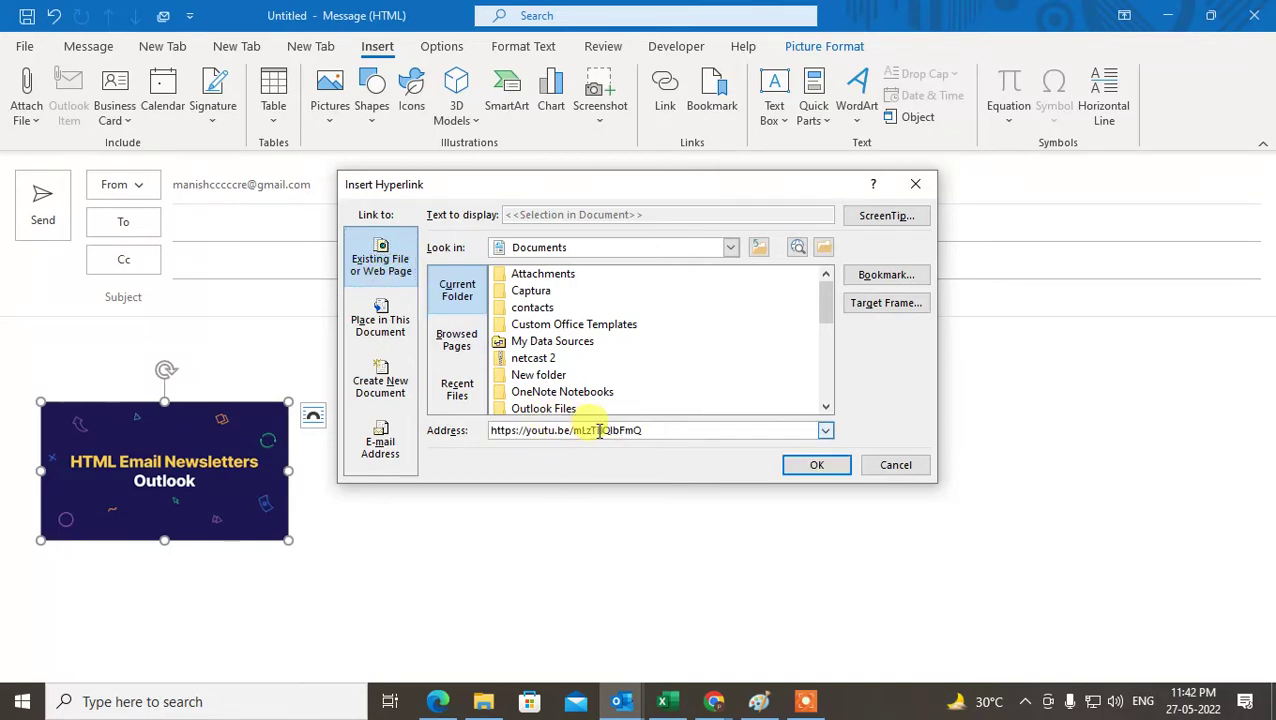
left_click(840, 465)
left_click(477, 424)
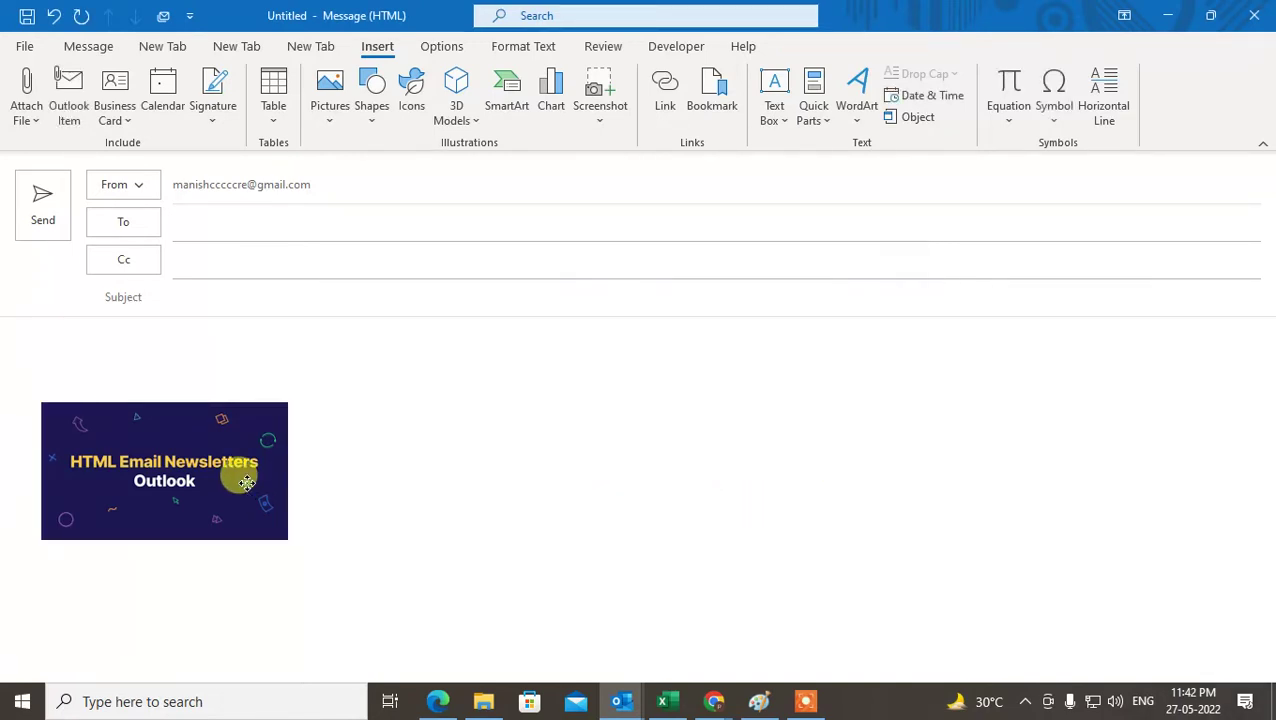
left_click(246, 483)
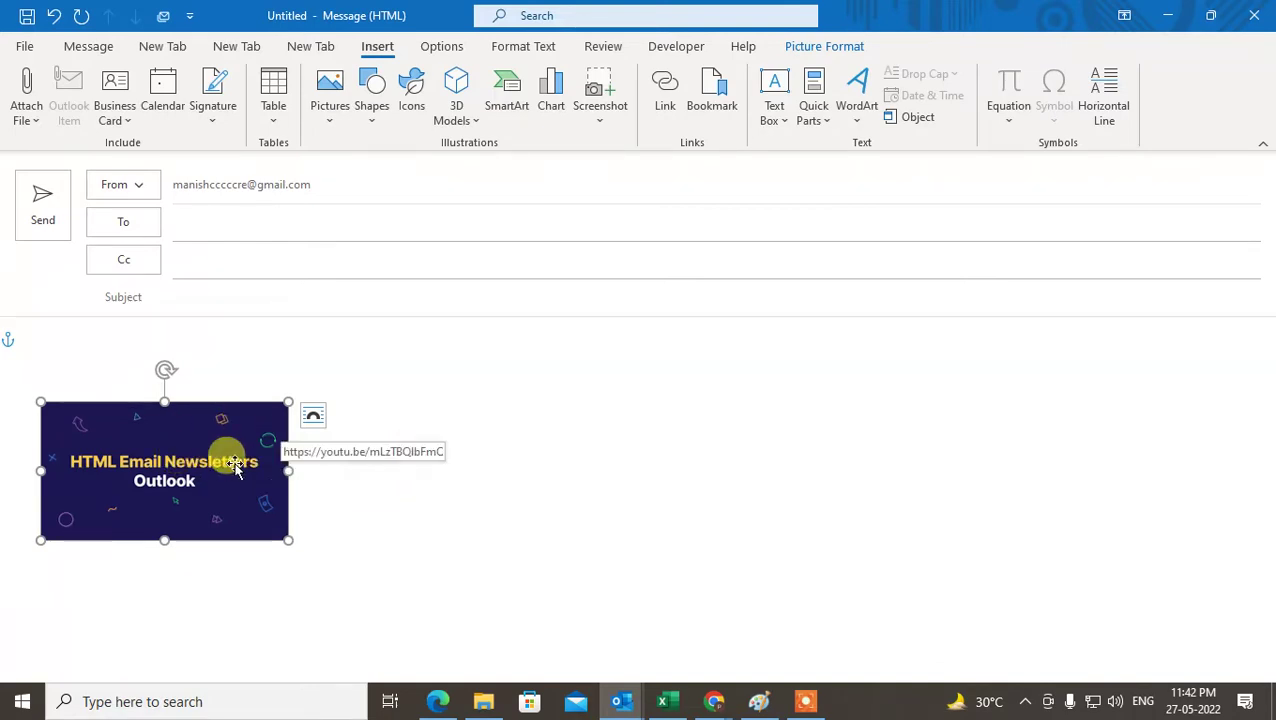
Add two blank lines above the banner and write 'Watch below video tutorial' there
left_click(275, 365)
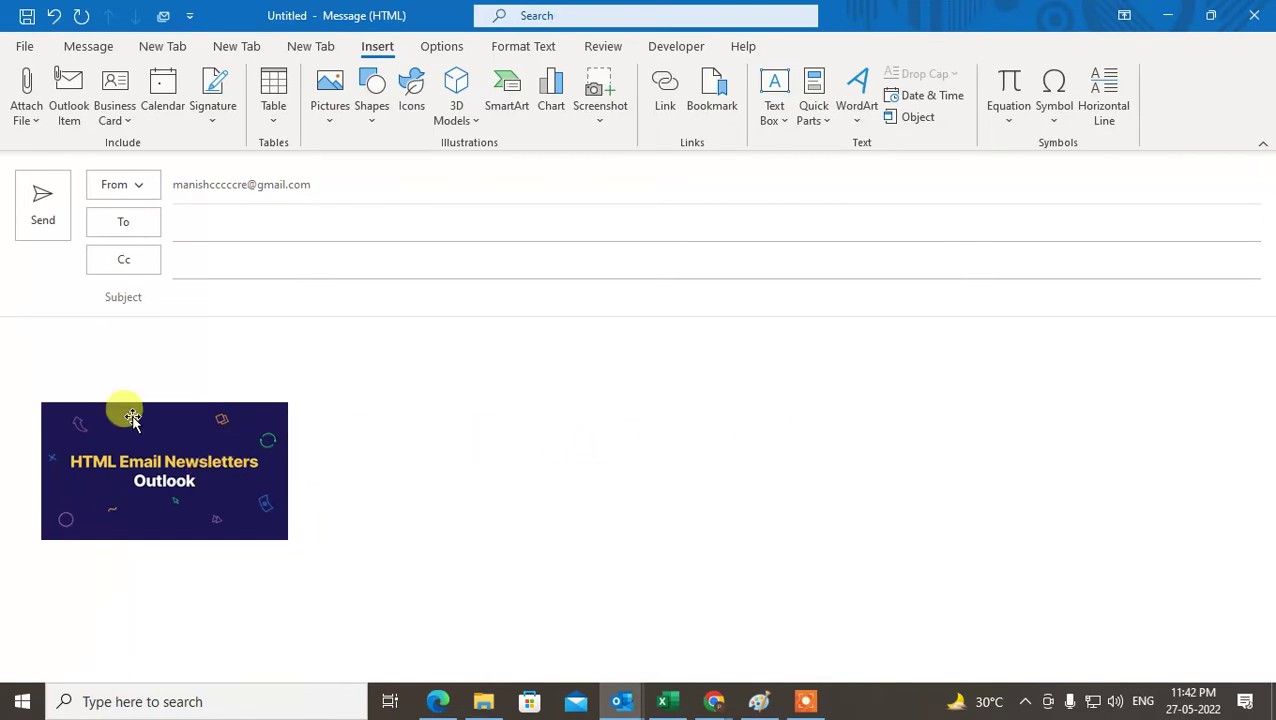
key("Return")
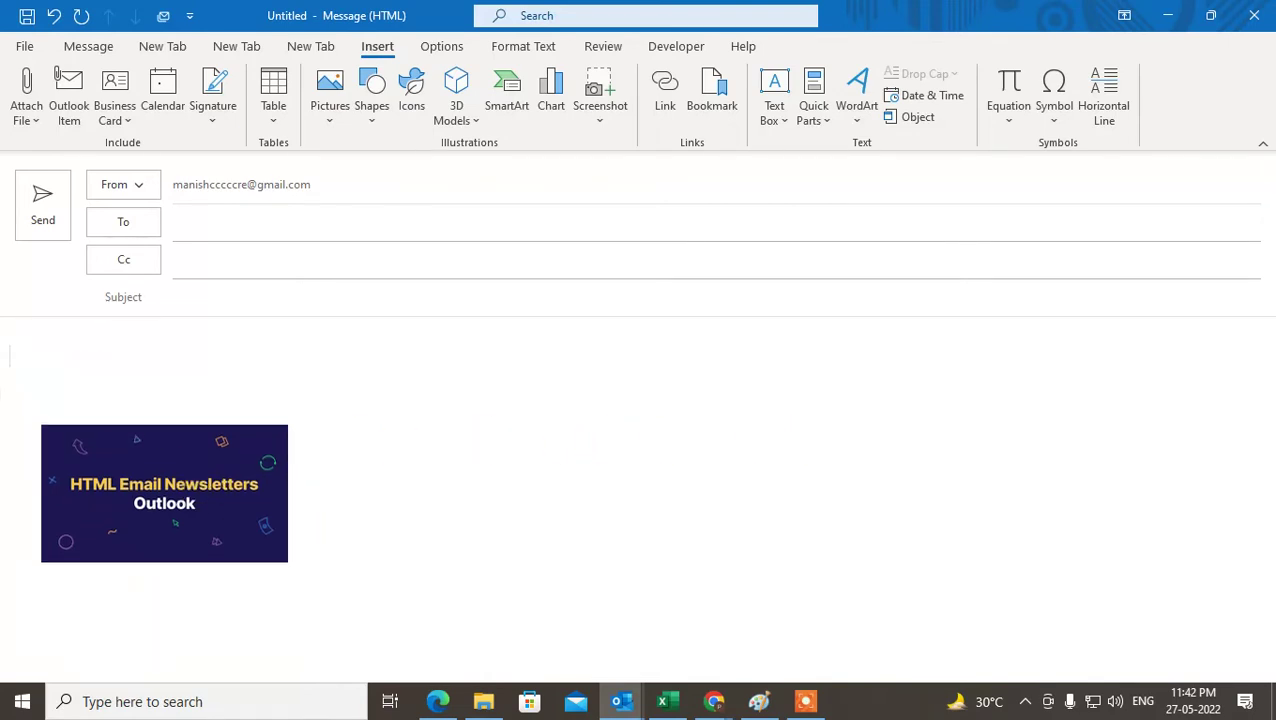
key("Return")
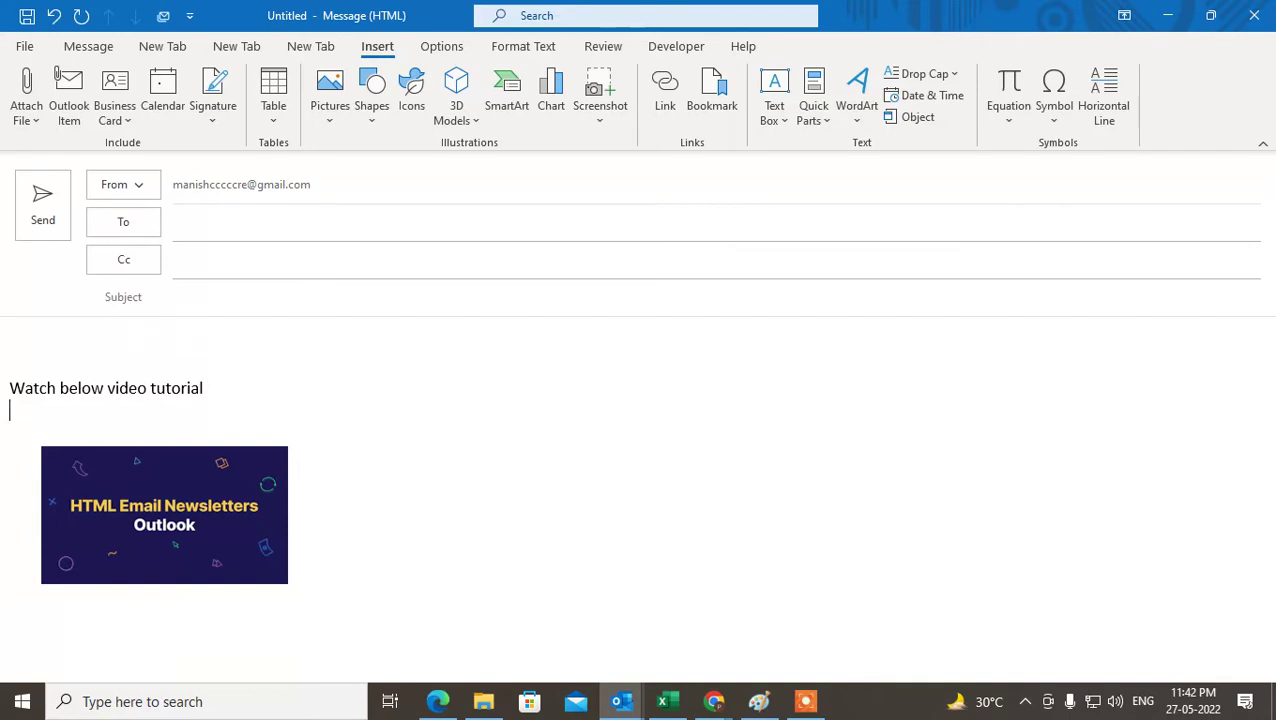
left_click(198, 543)
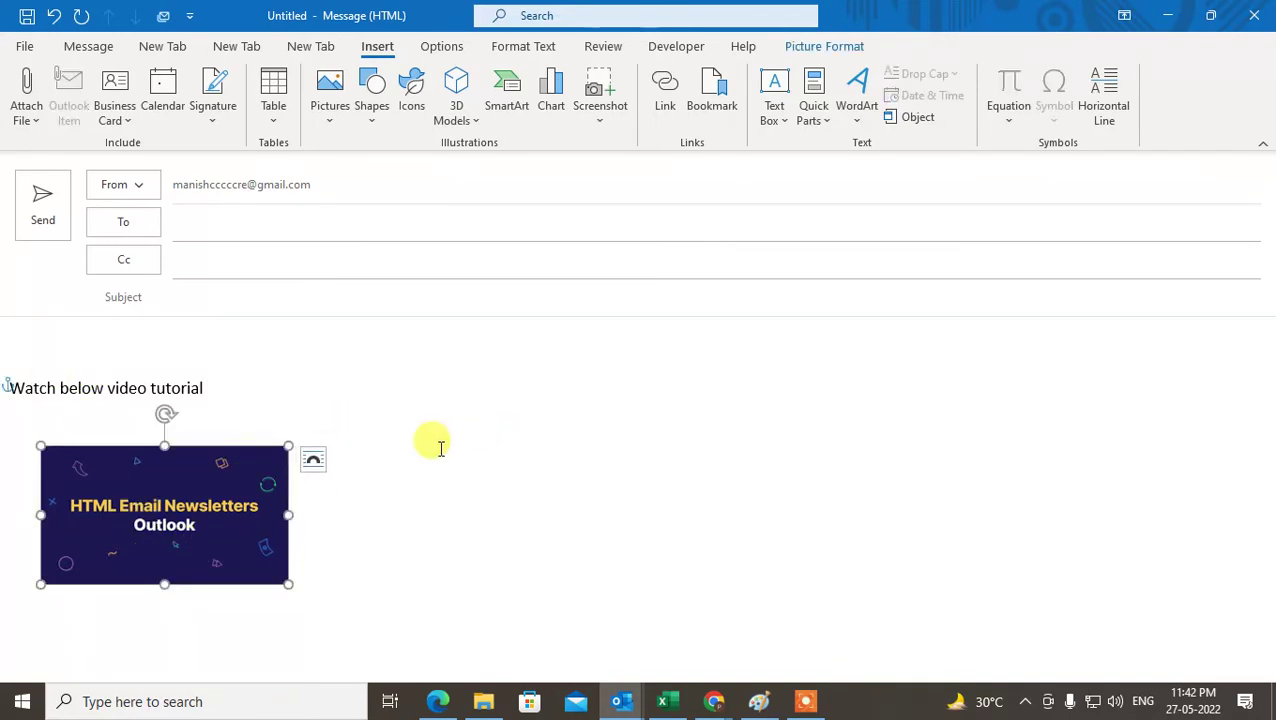
Fill the To and Cc fields with the suggested contacts
left_click(205, 224)
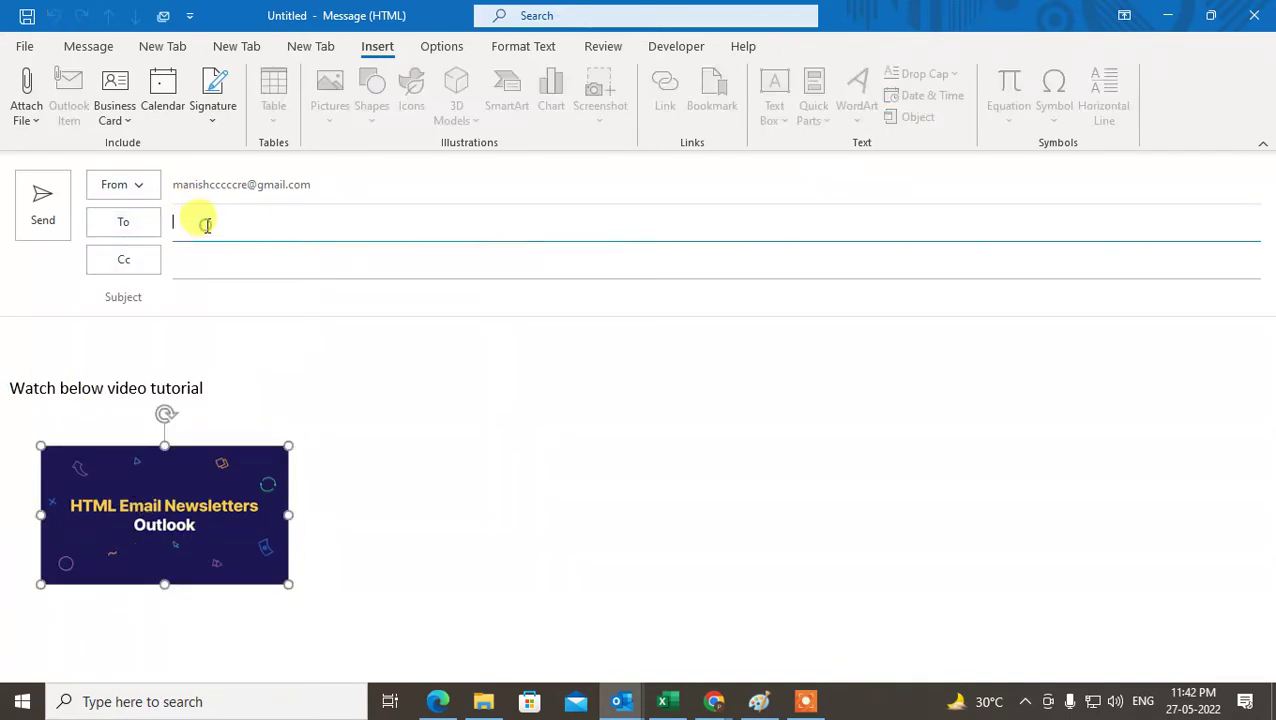
left_click(262, 287)
left_click(211, 271)
left_click(209, 300)
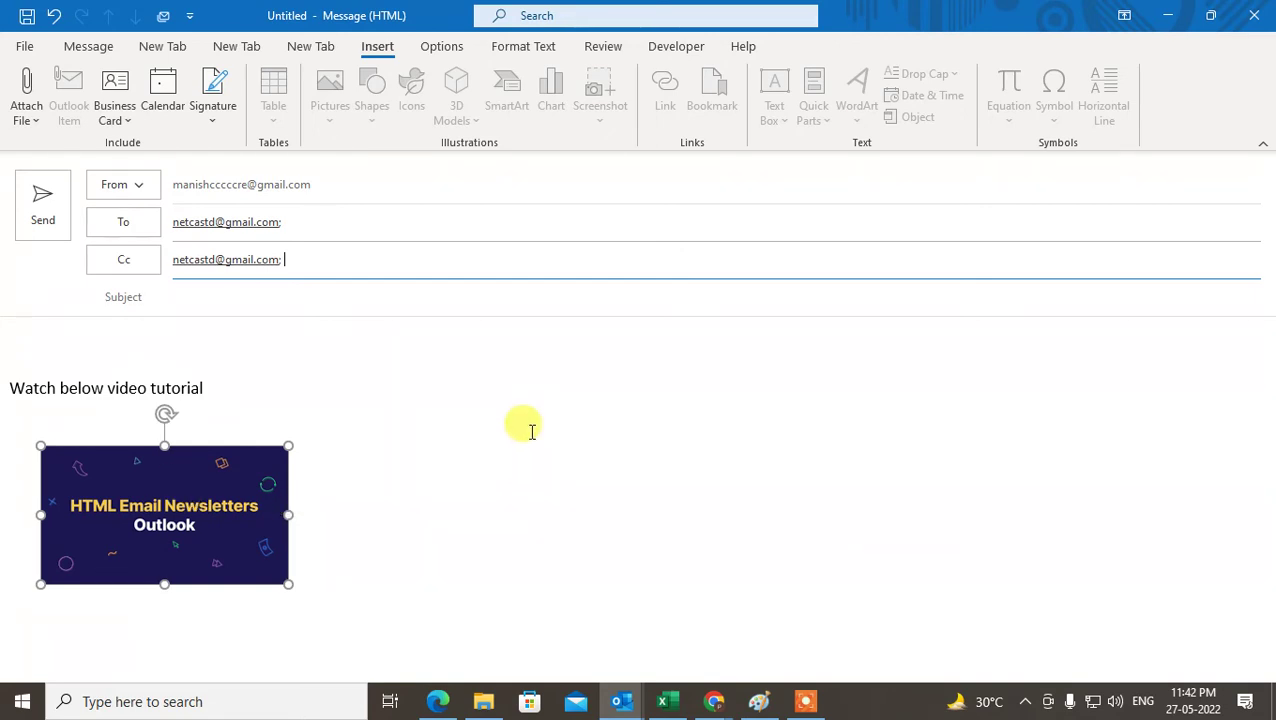
Close the draft without saving and bring the Outlook Inbox back
left_click(1254, 15)
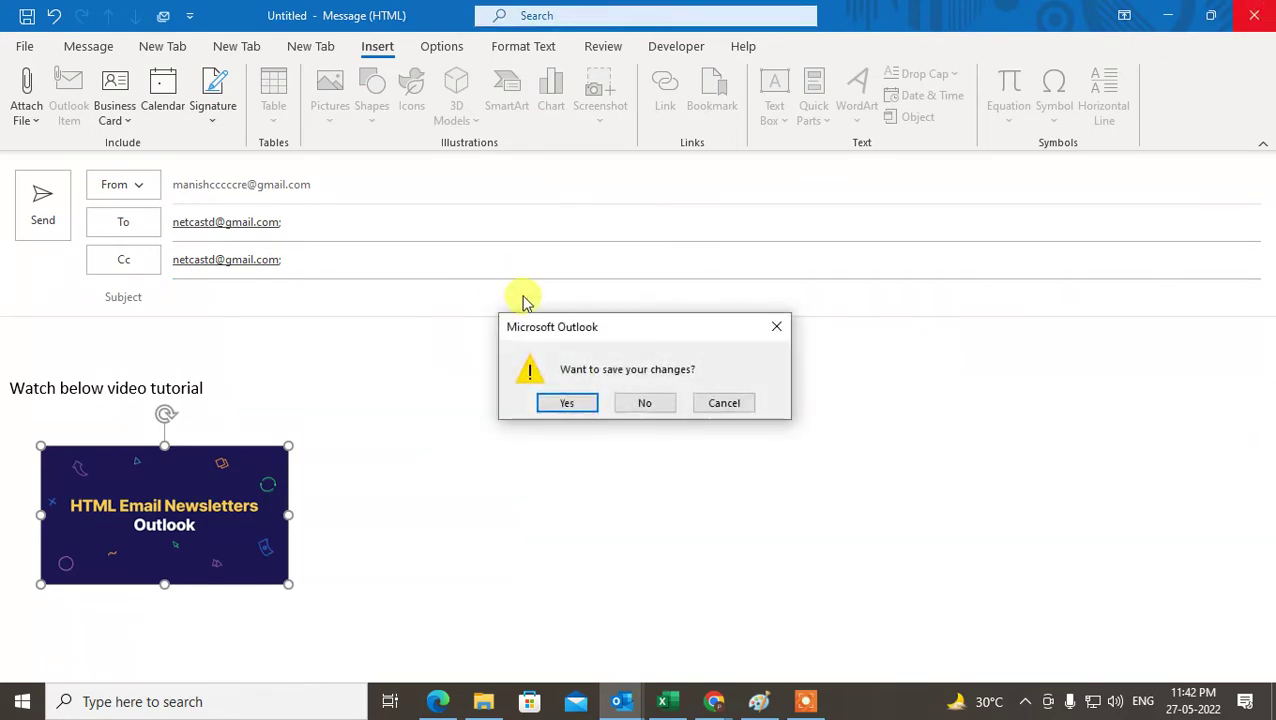
left_click(634, 404)
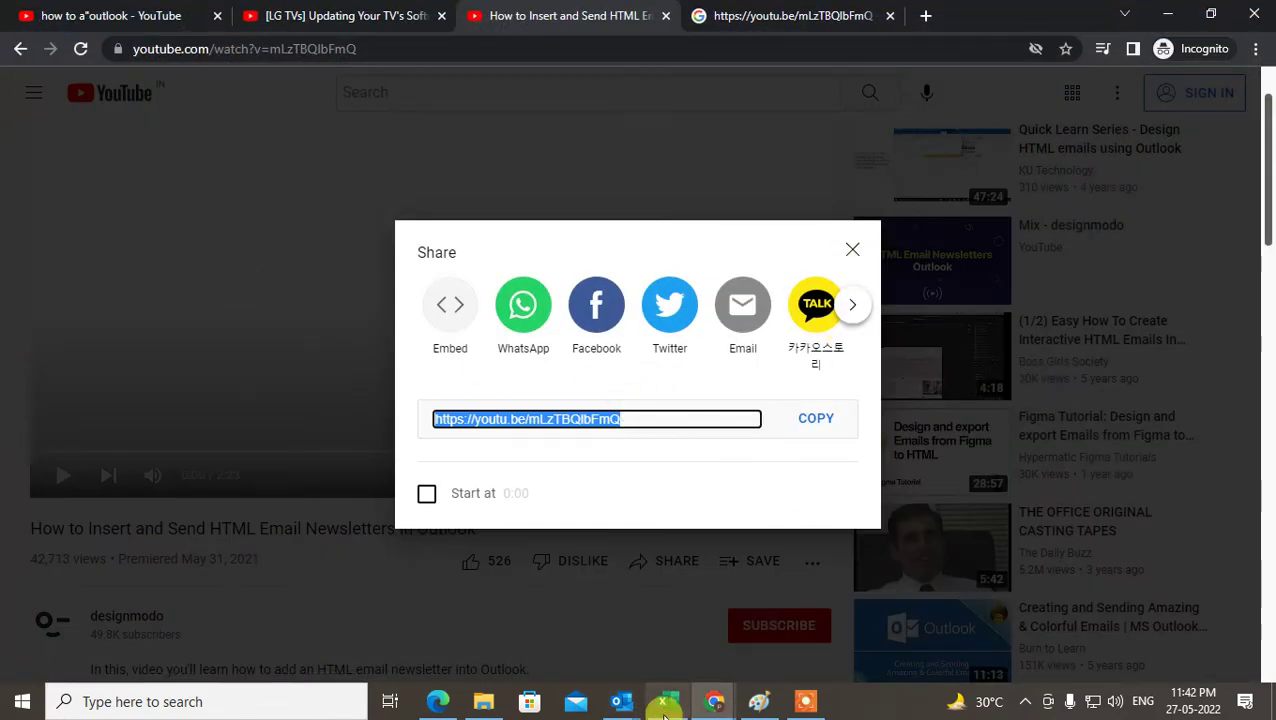
left_click(625, 702)
left_click(641, 607)
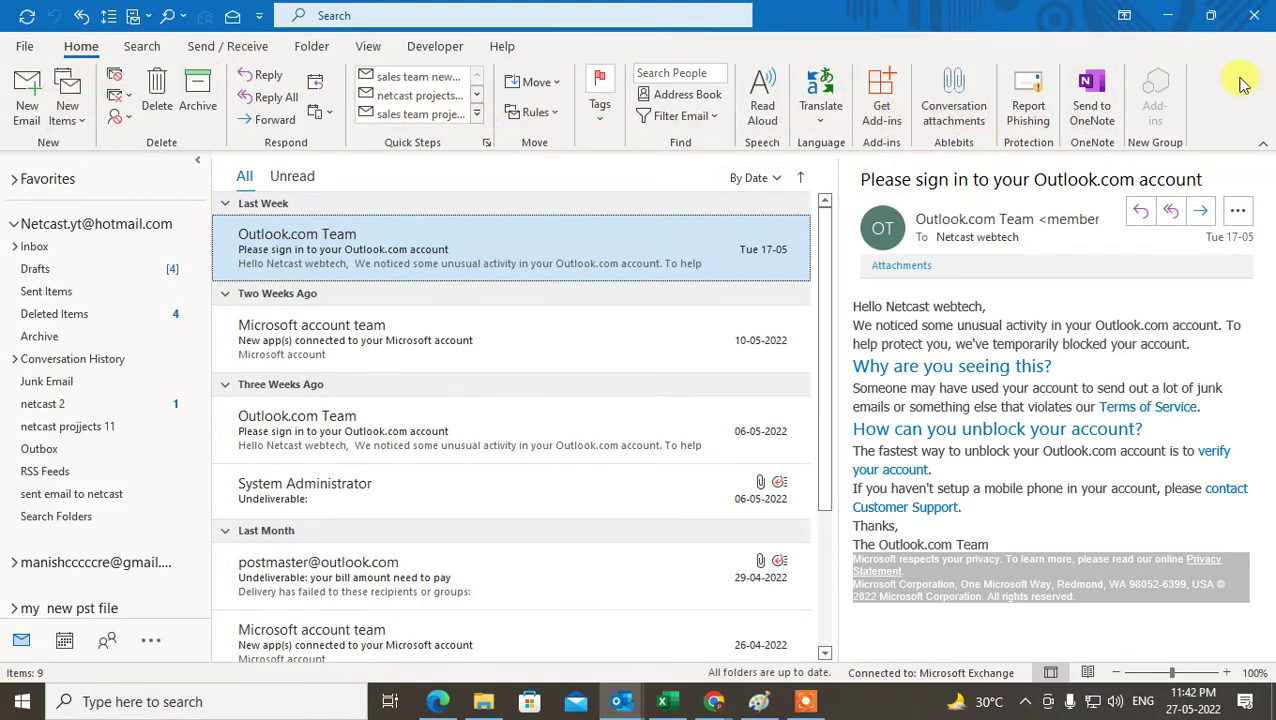
Start a fresh blank email, dismiss the recent attachments list, and place the caret in the body
left_click(24, 107)
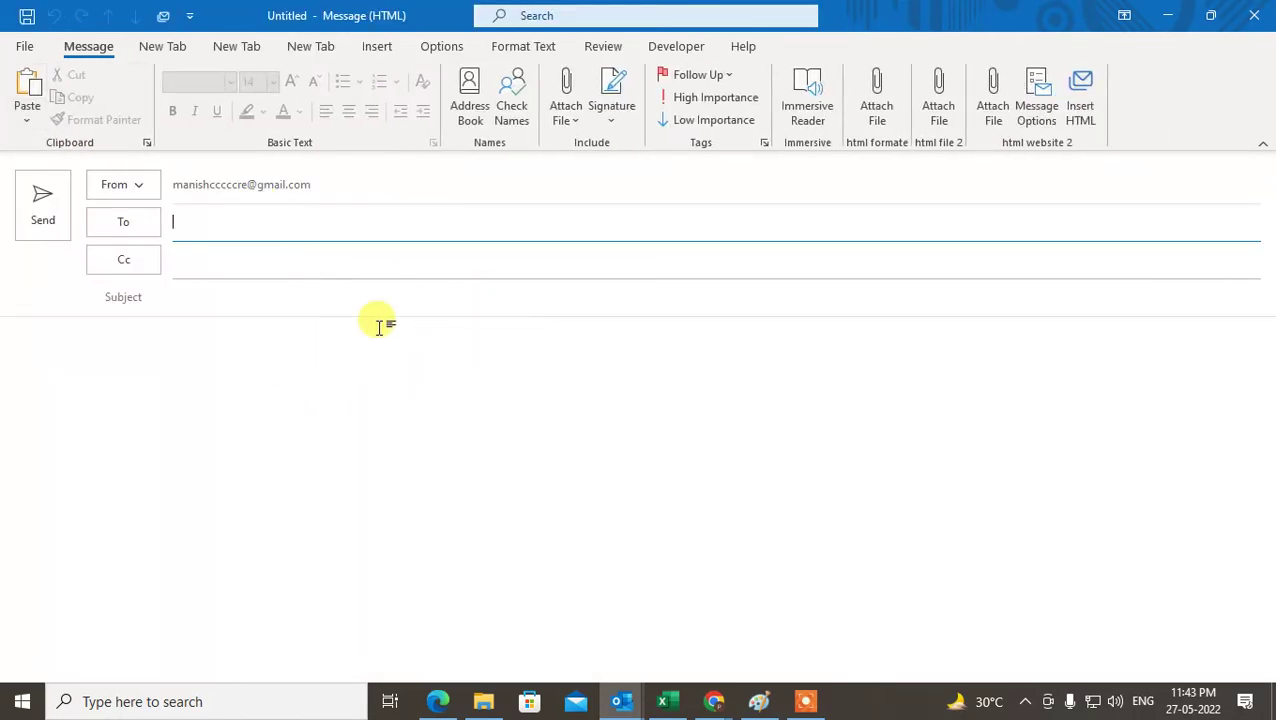
left_click(567, 115)
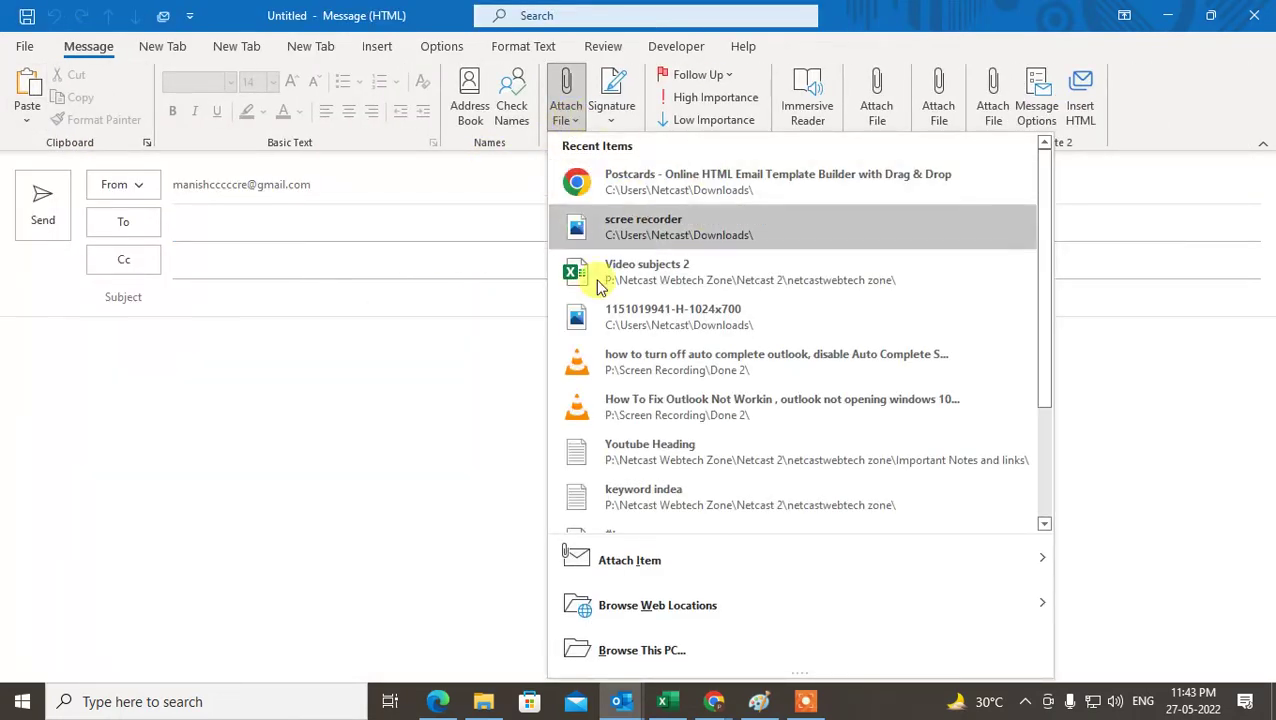
left_click(418, 408)
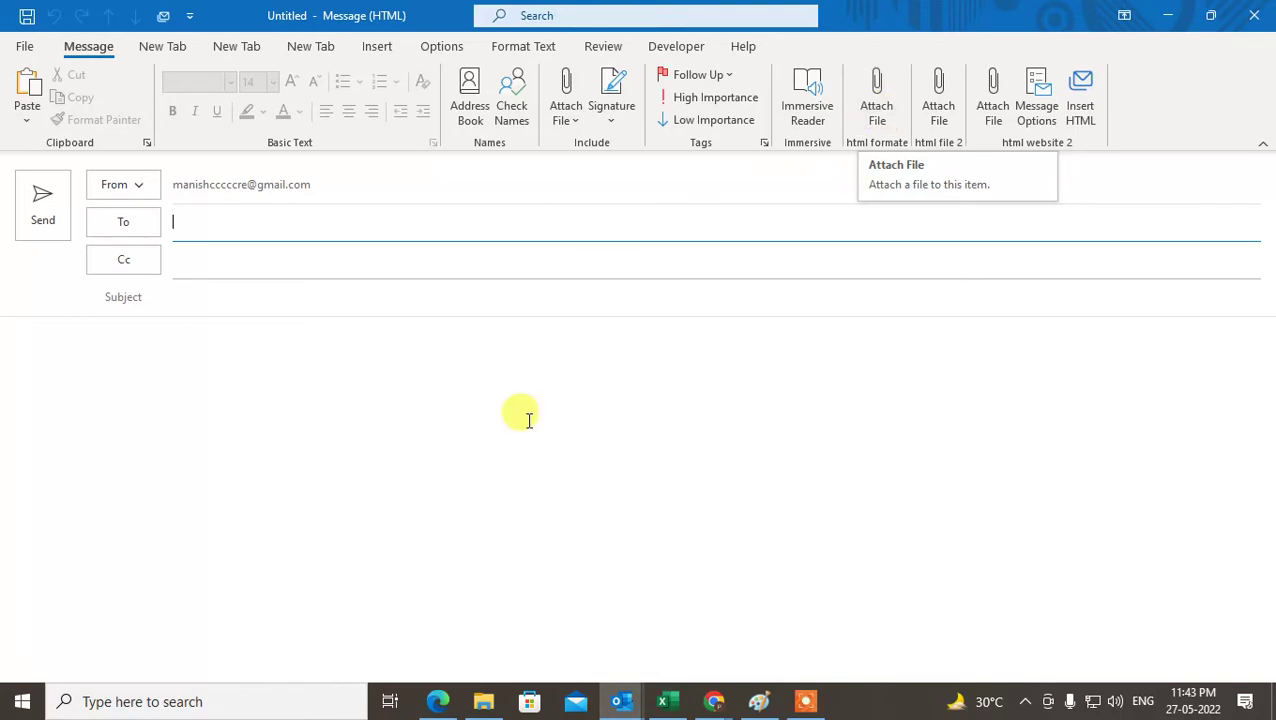
left_click(129, 351)
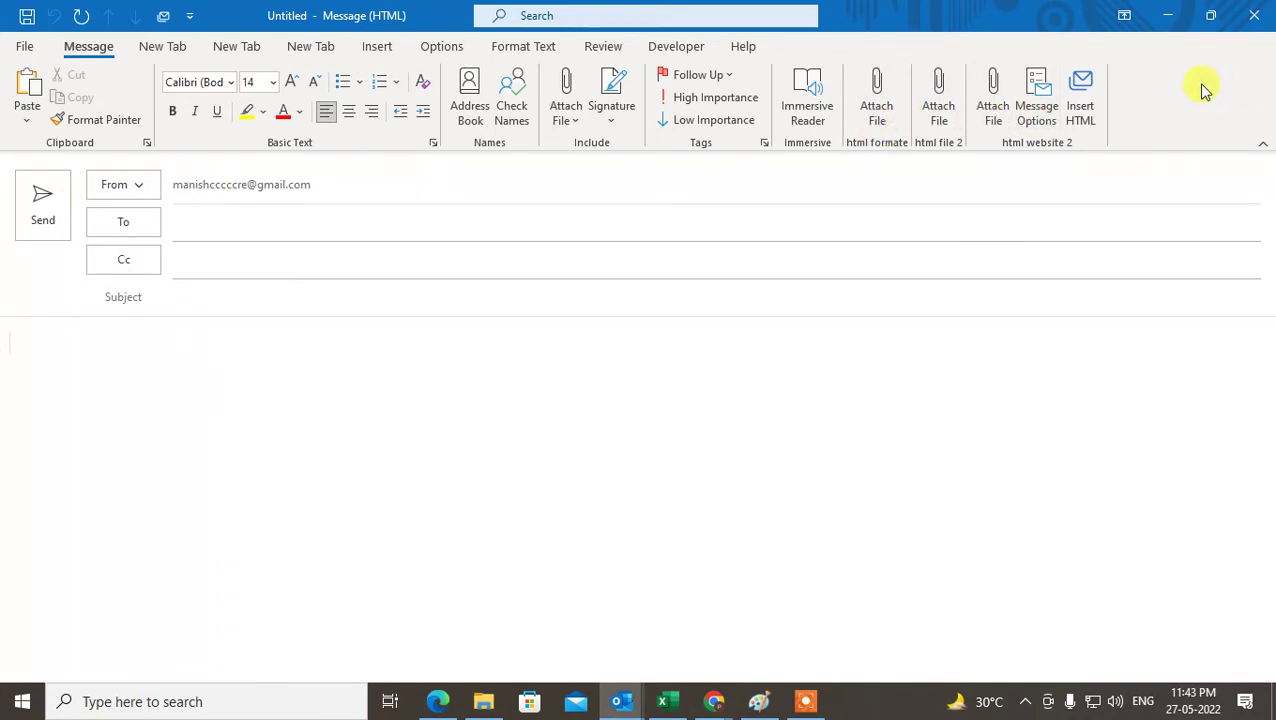
right_click(1160, 84)
left_click(1070, 96)
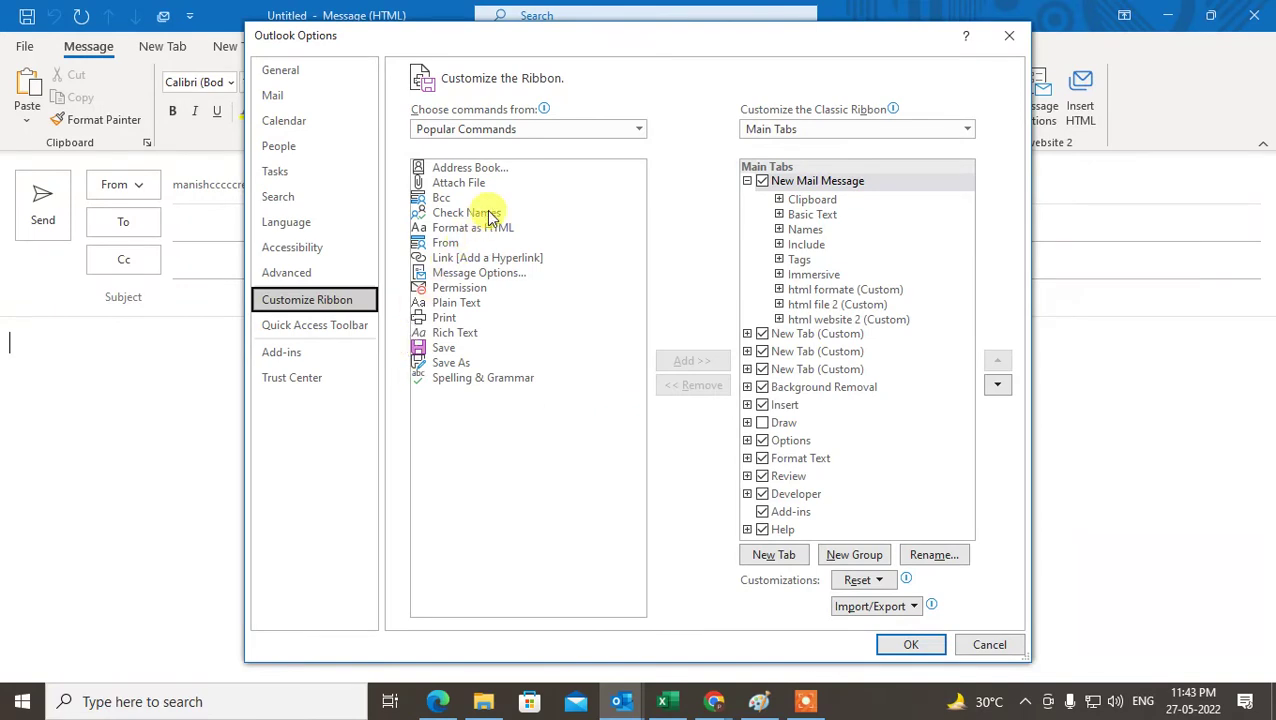
left_click(474, 187)
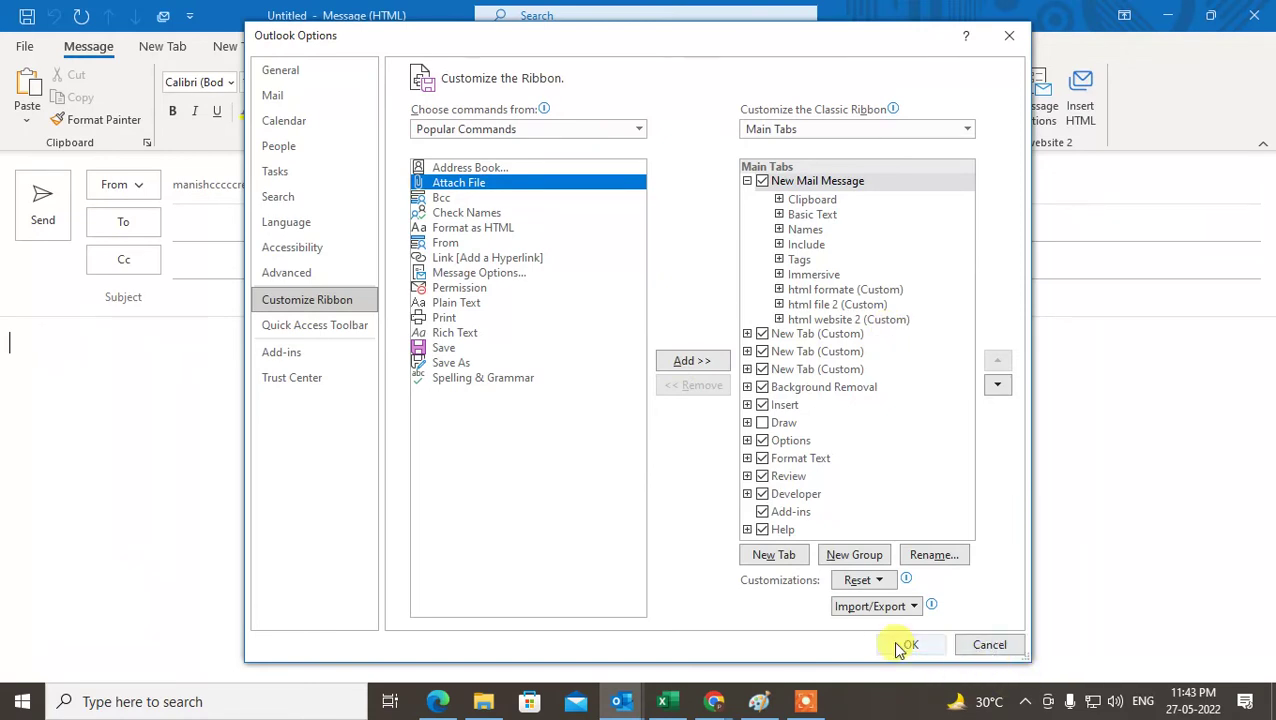
left_click(989, 645)
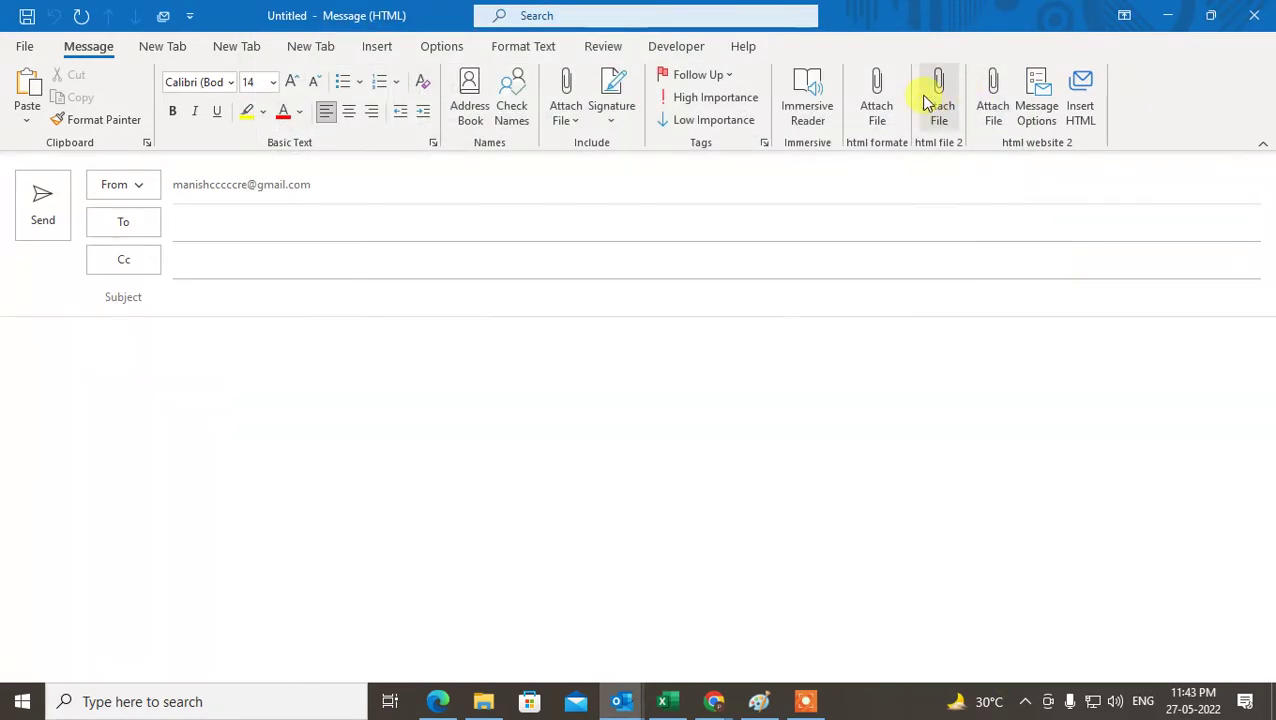
left_click(233, 233)
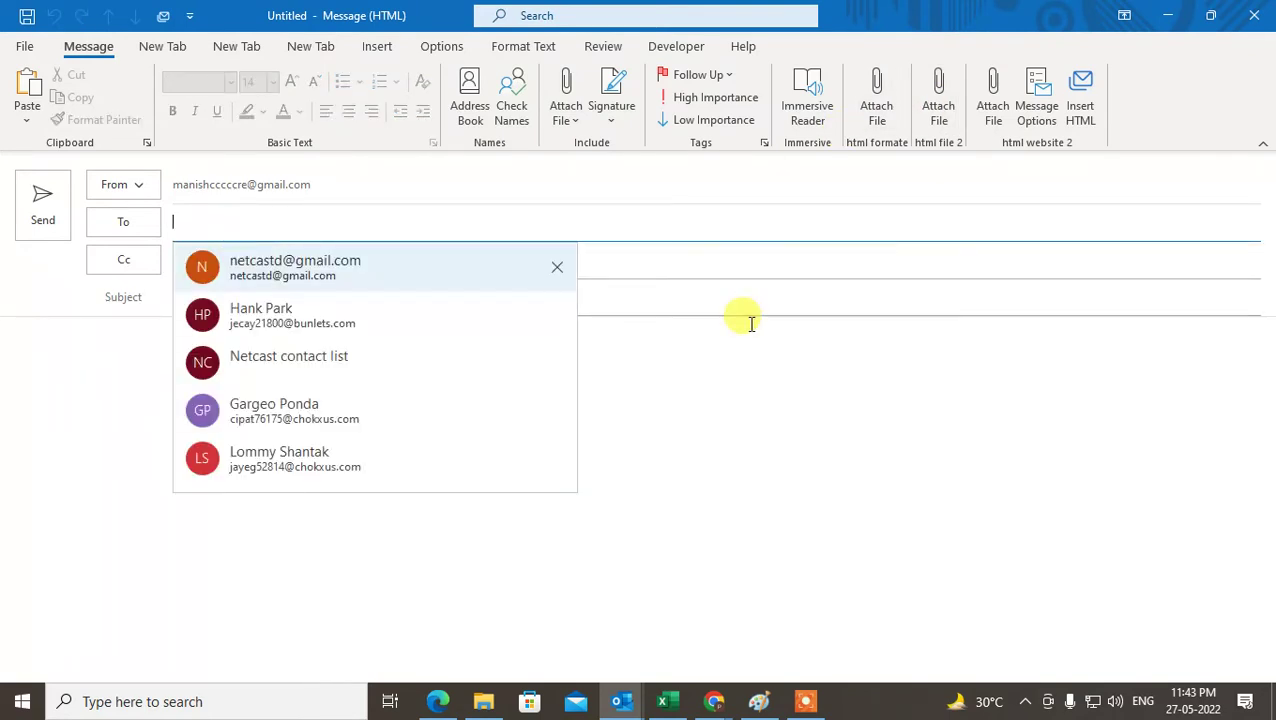
left_click(729, 361)
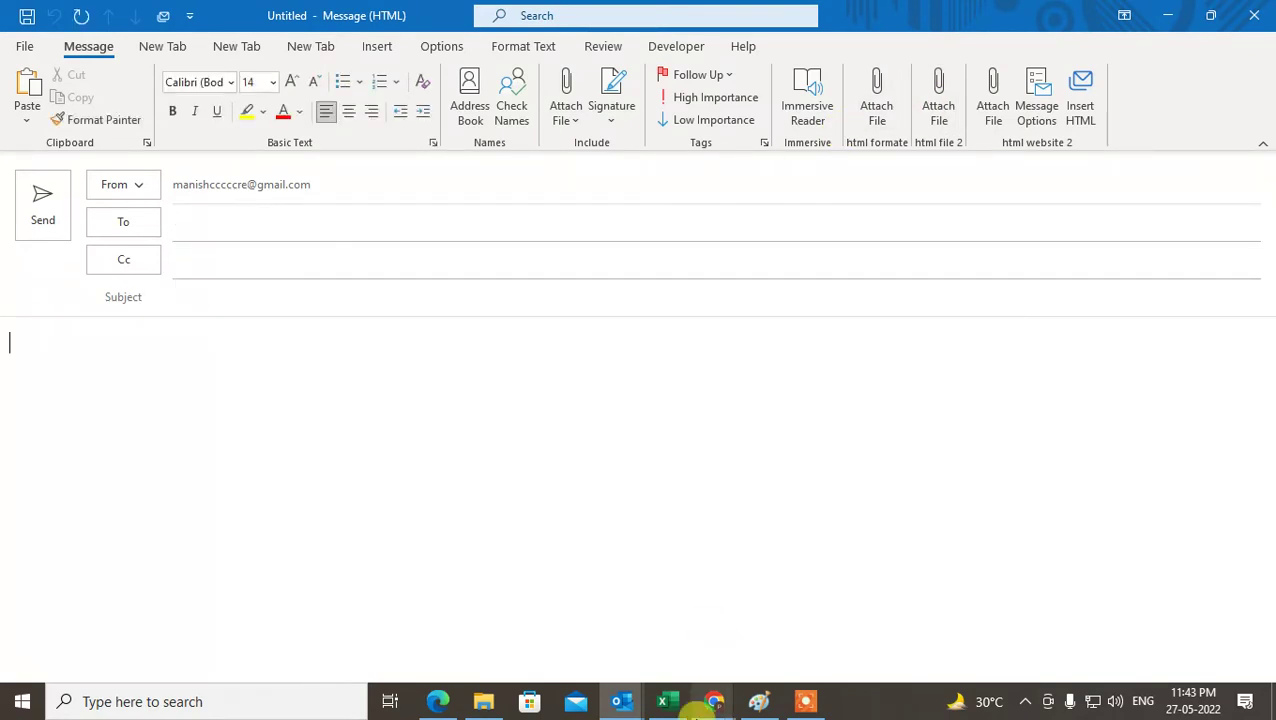
mouse_move(713, 712)
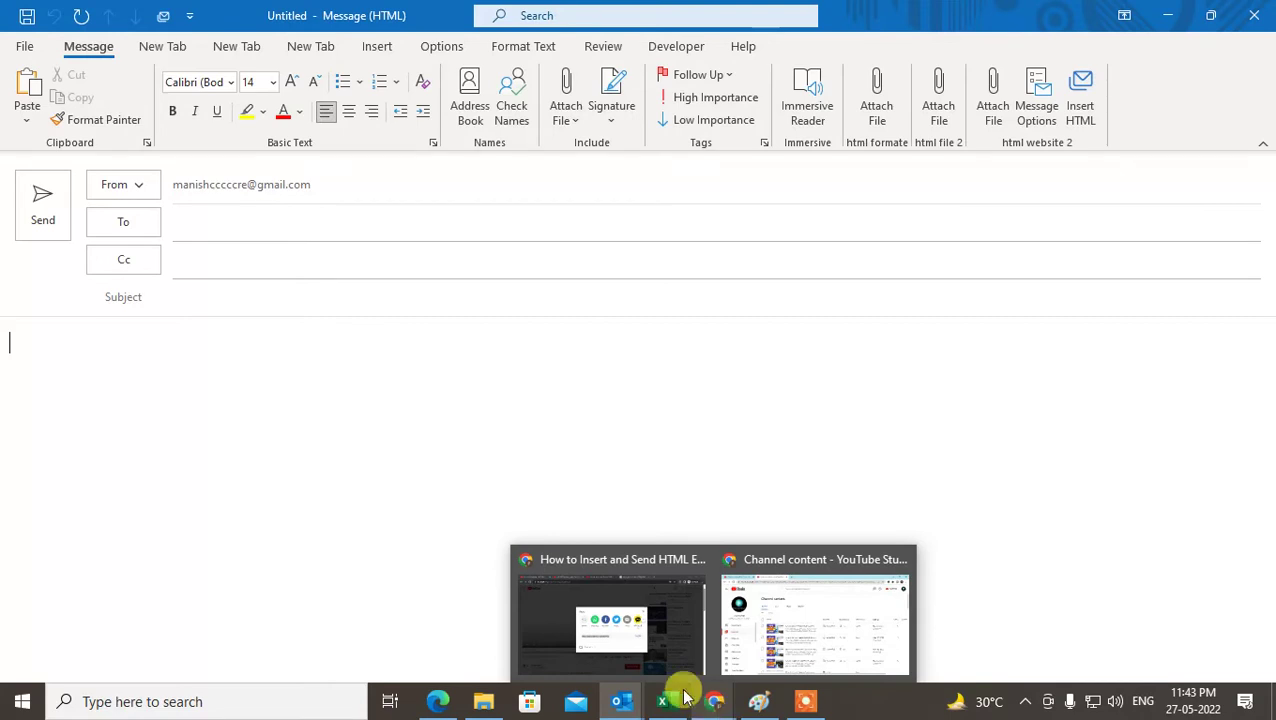
left_click(611, 615)
left_click(780, 15)
Google 'design html newsletter online' in a new tab and browse the results
left_click(603, 8)
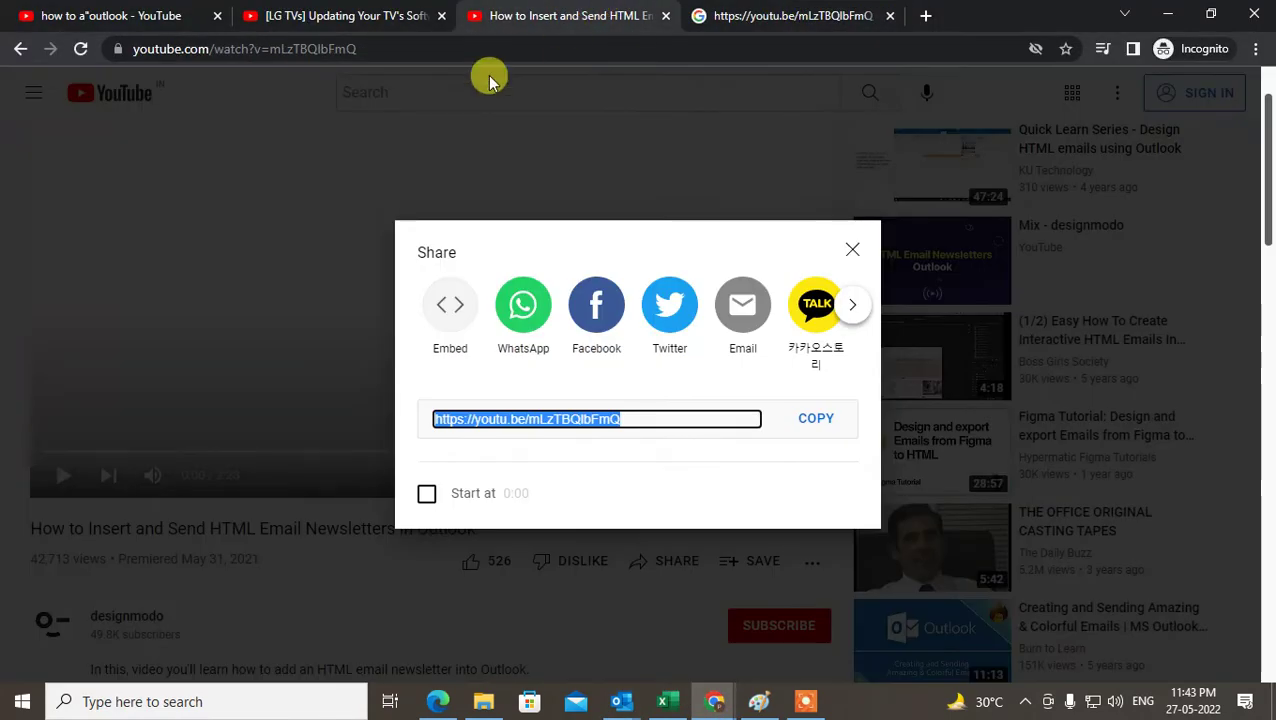
left_click(922, 15)
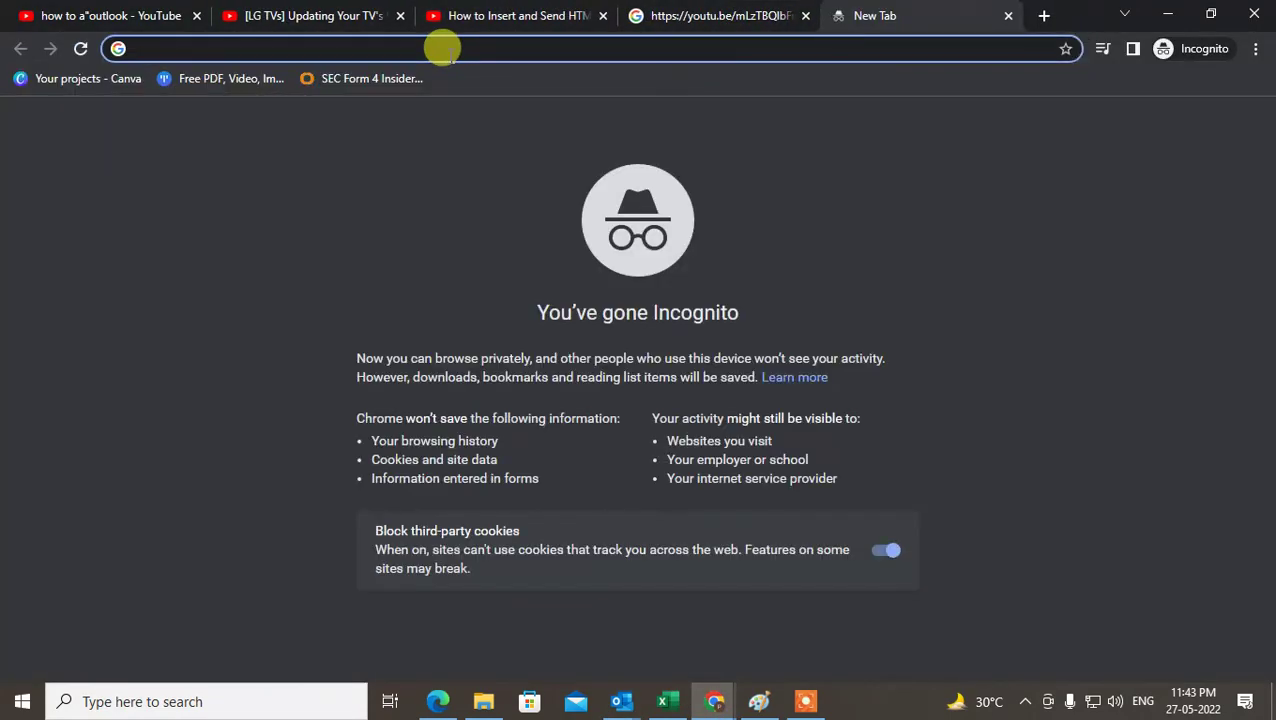
type("google.com")
key("Return")
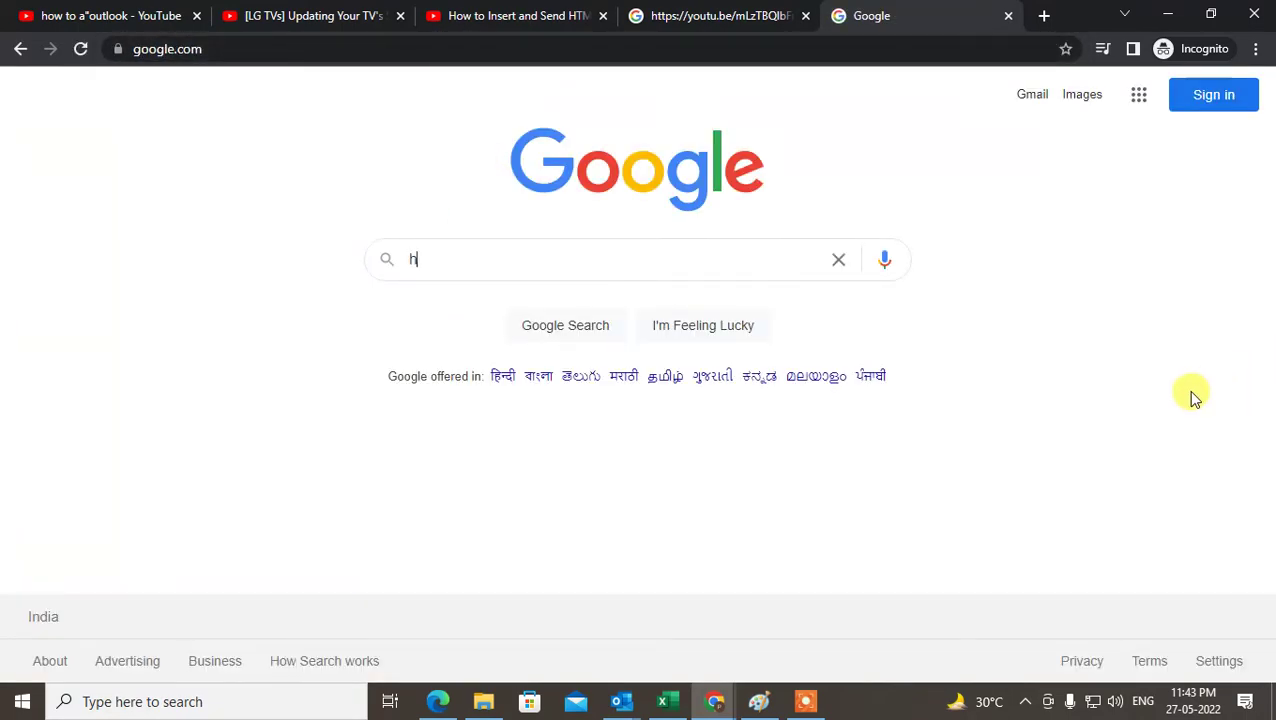
type("design html")
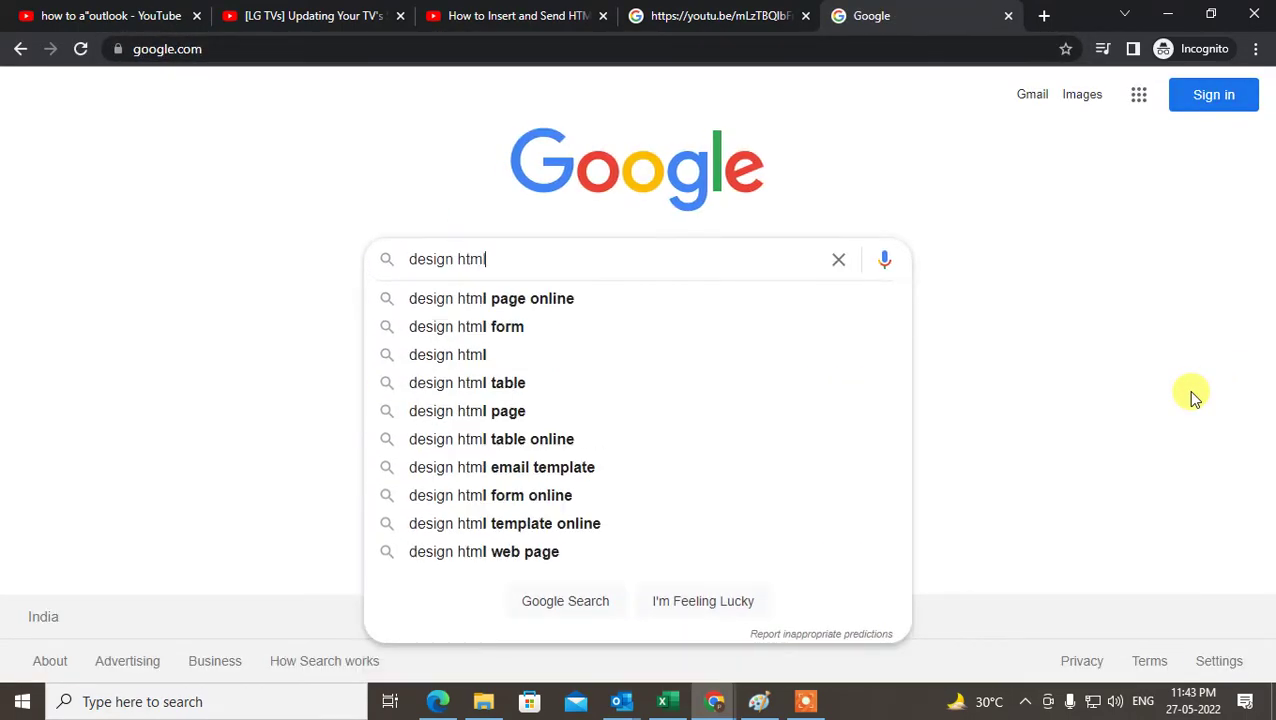
type(" news")
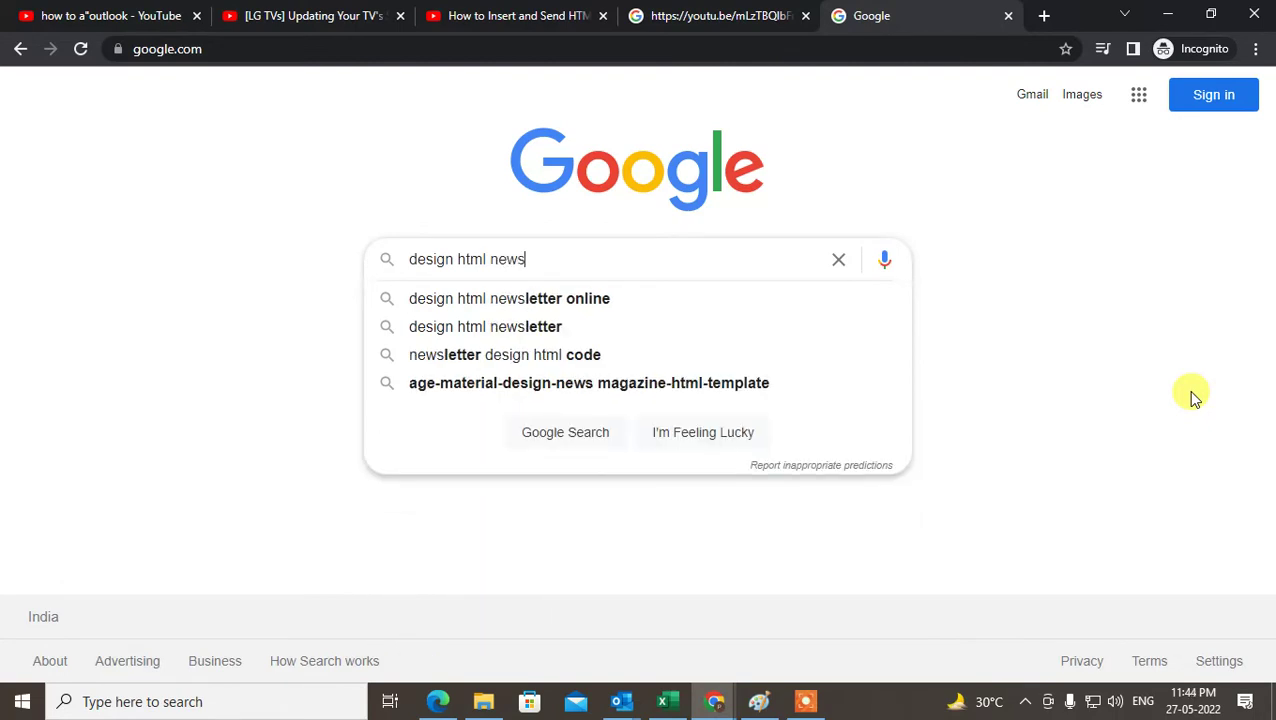
type("letter")
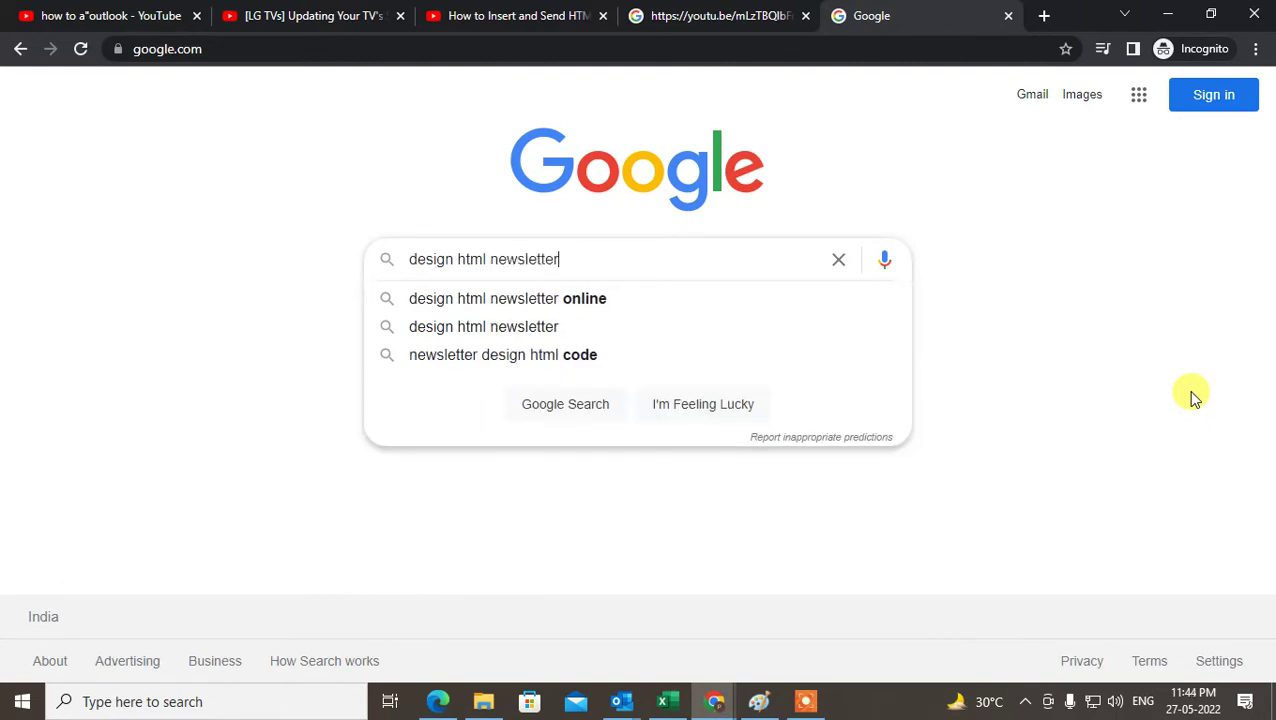
type(" online")
key("Return")
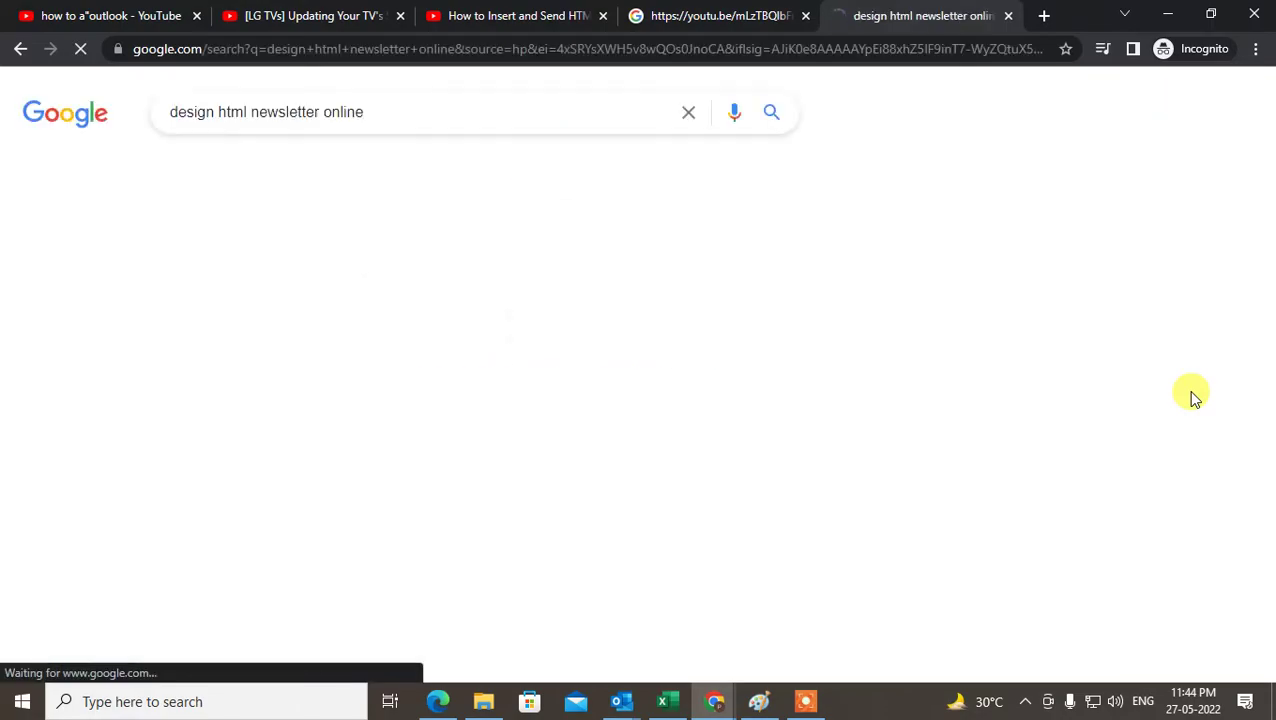
scroll(385, 383, "down", 5)
scroll(380, 375, "down", 5)
scroll(410, 365, "up", 5)
Open the BEE free email editor site from the results and browse it
left_click(365, 362)
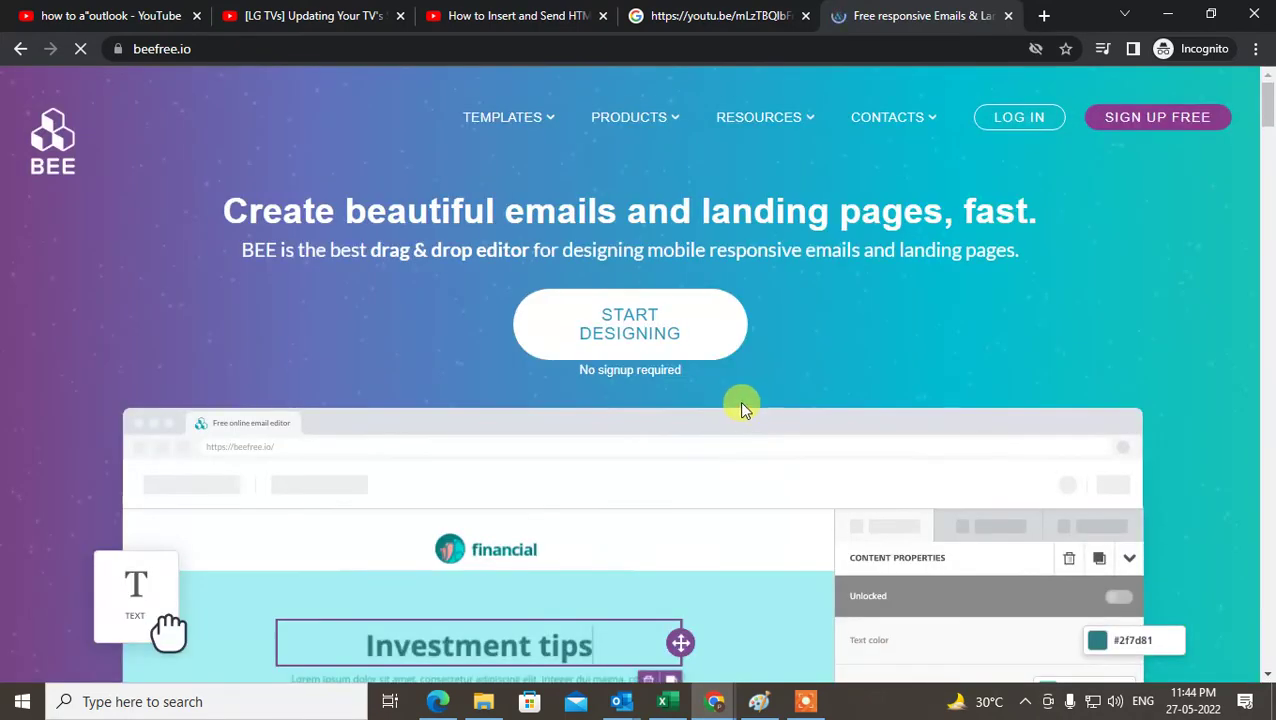
scroll(555, 330, "down", 7)
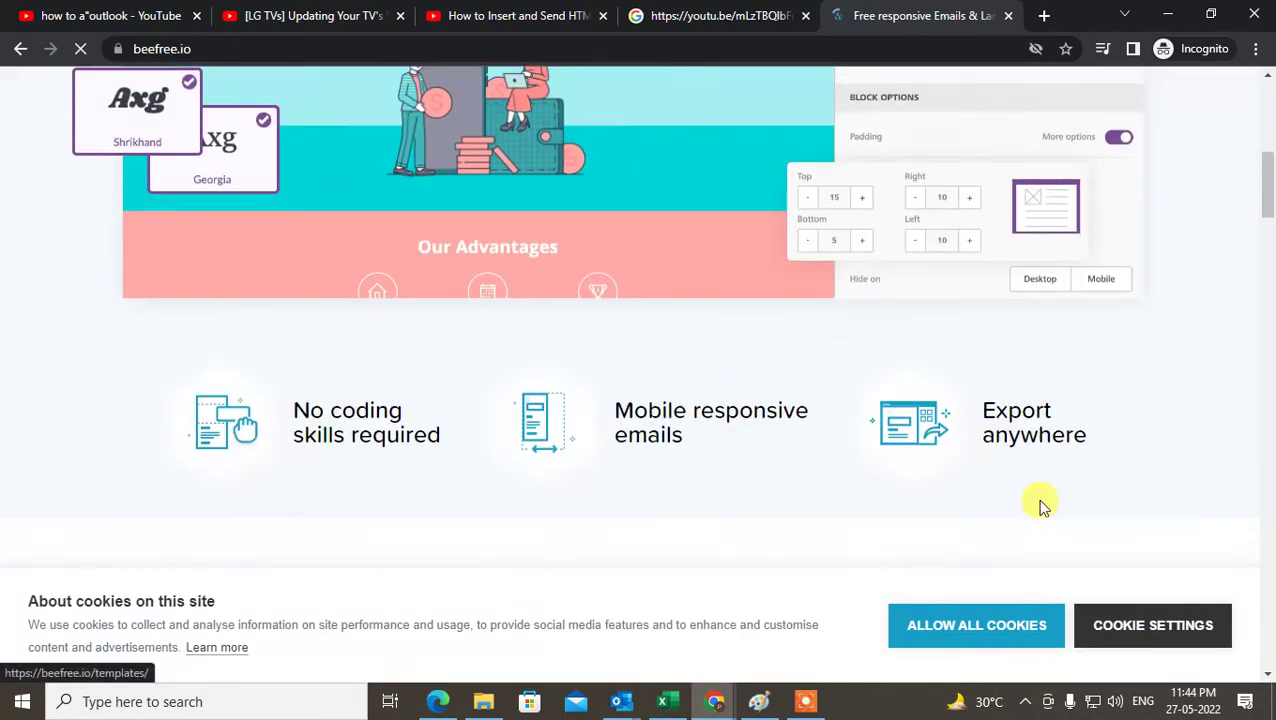
scroll(557, 490, "up", 4)
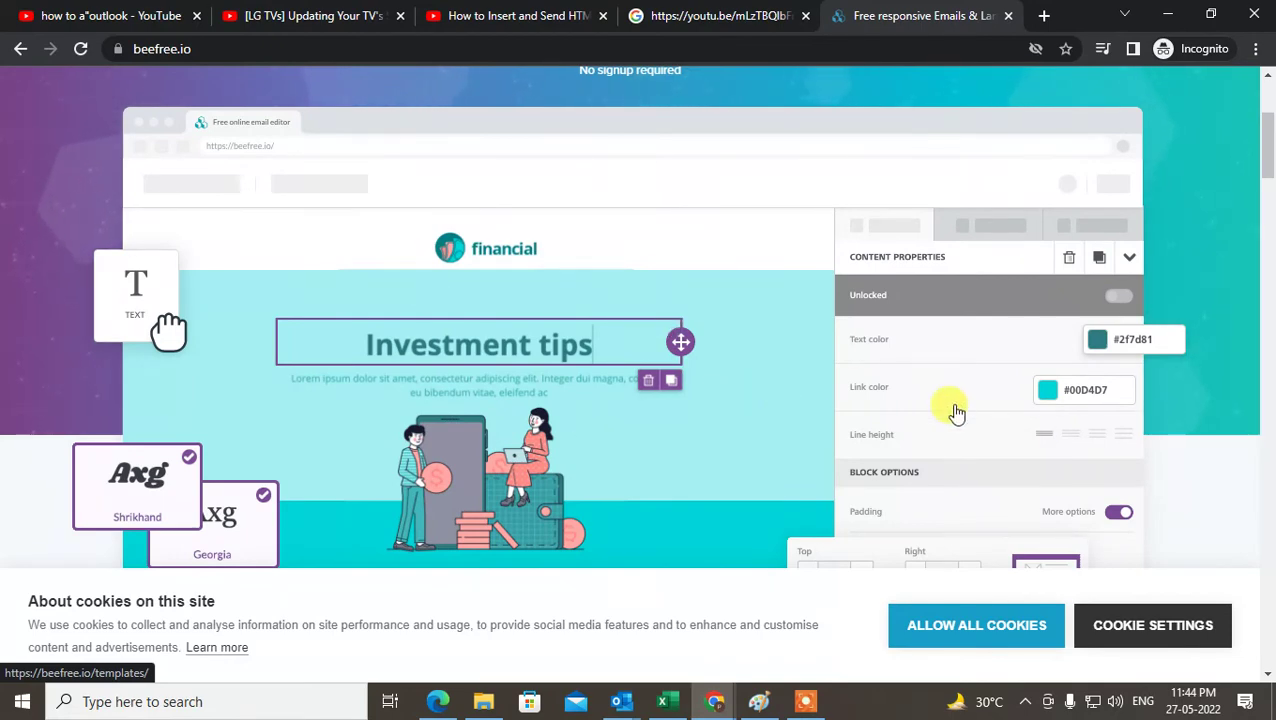
scroll(950, 410, "down", 3)
scroll(745, 433, "up", 6)
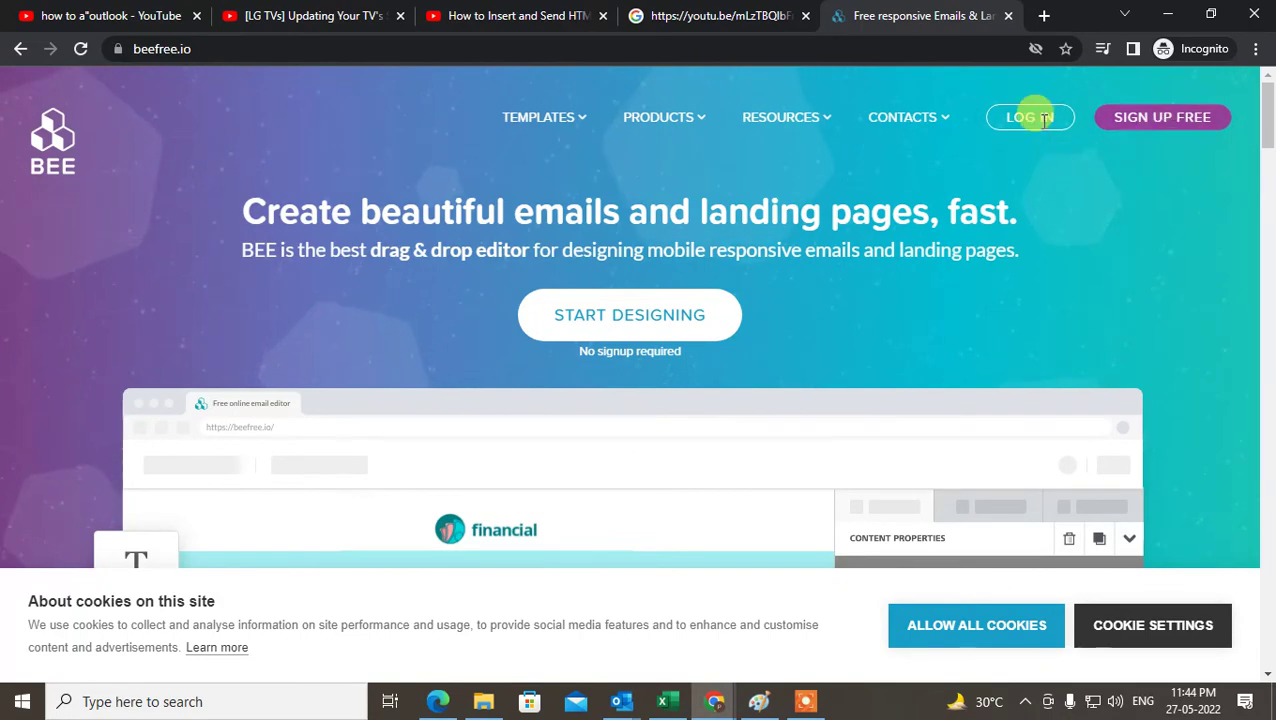
Try BEE's Email Templates page, reload it, then return to the empty Outlook message
mouse_move(503, 117)
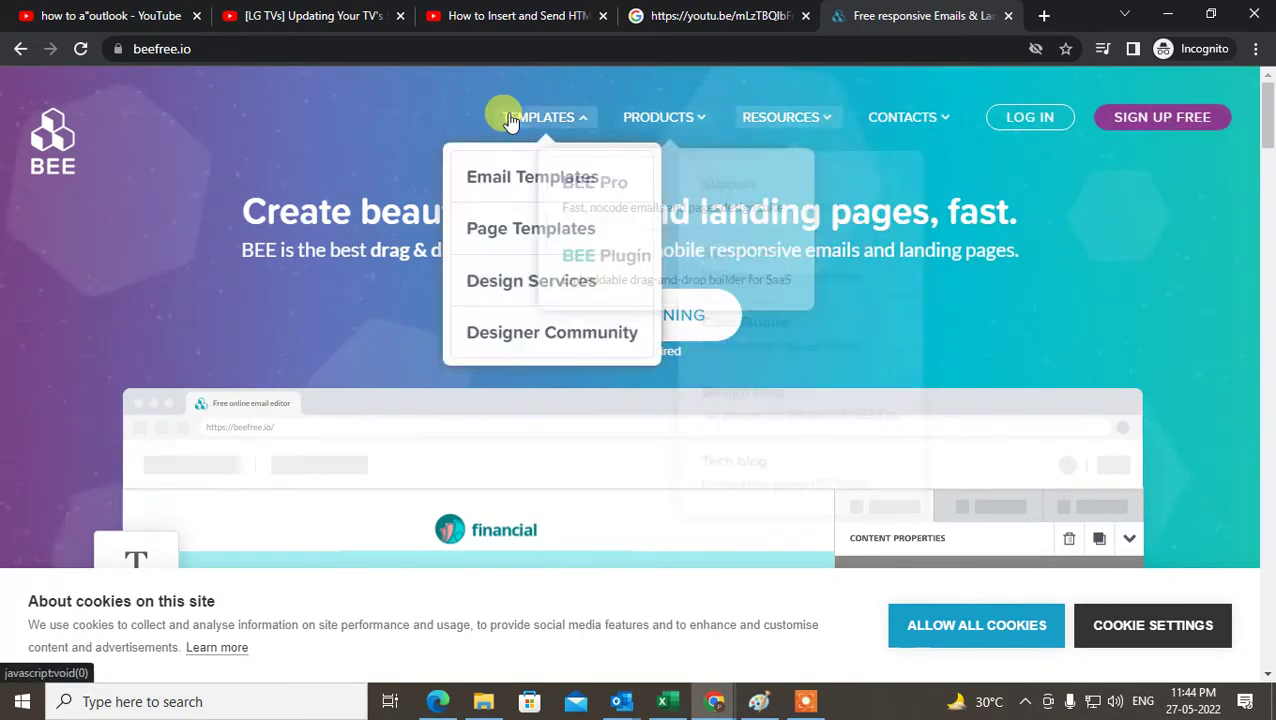
left_click(557, 188)
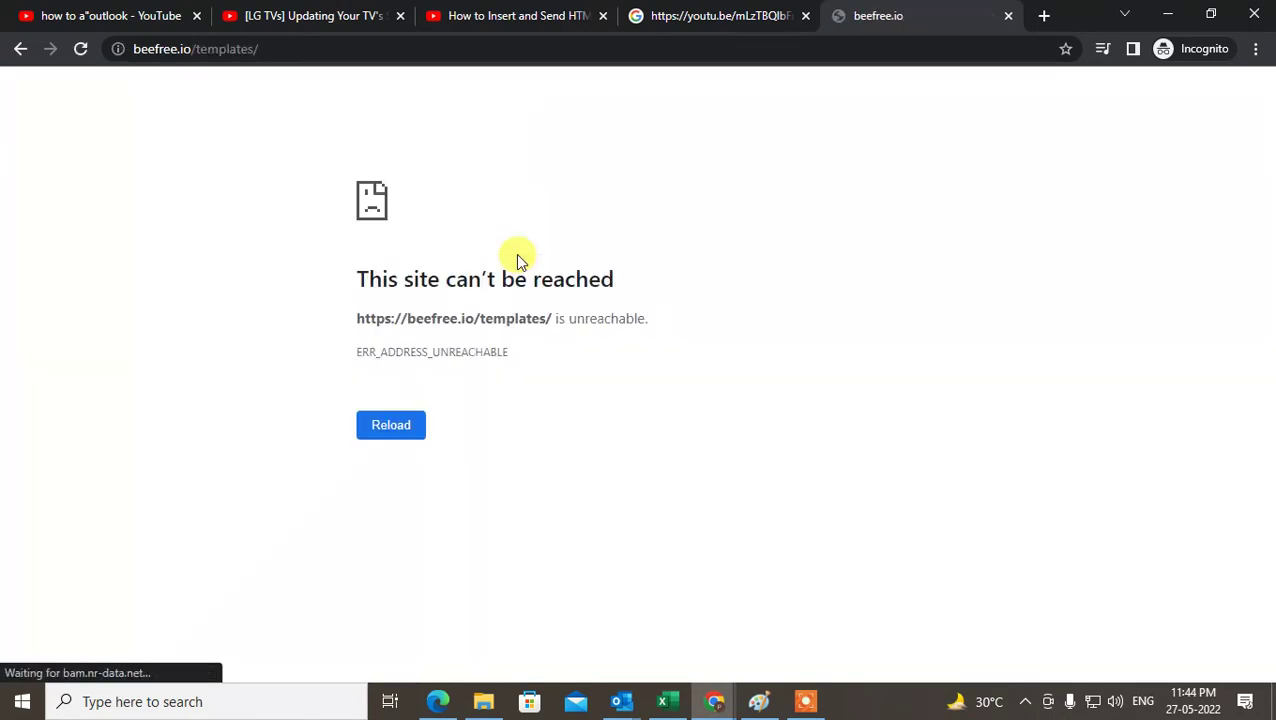
left_click(396, 431)
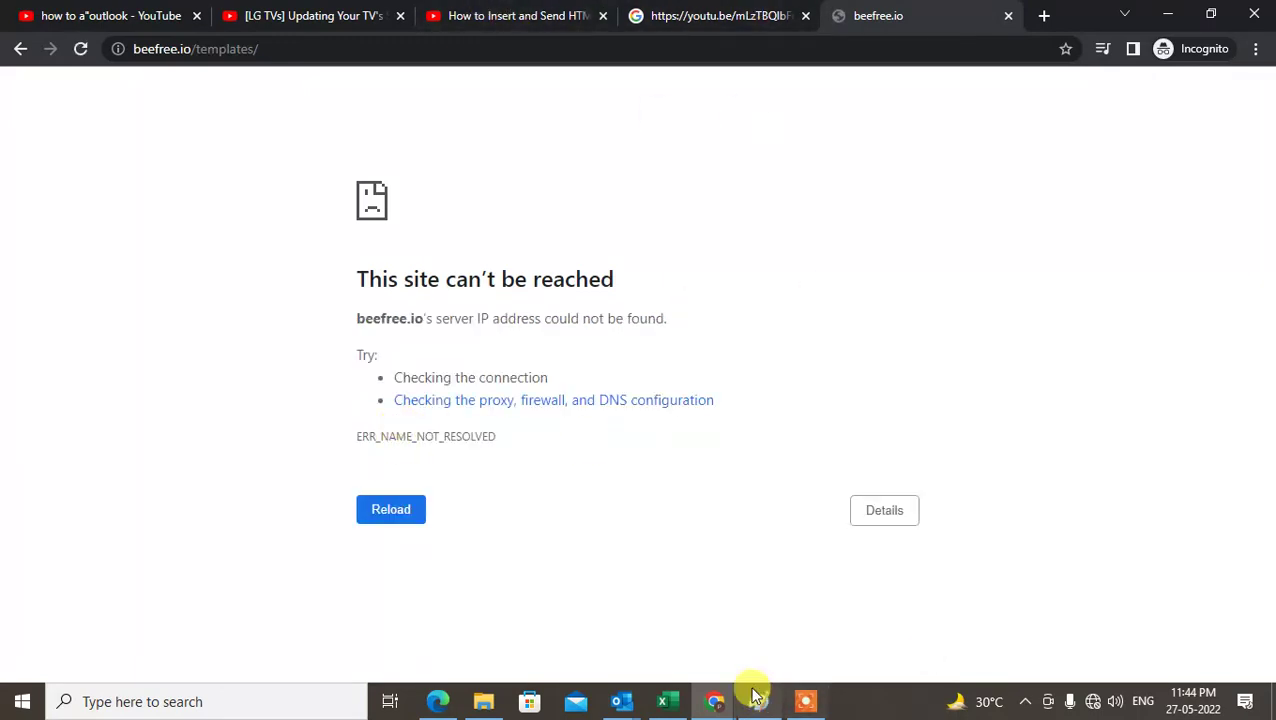
mouse_move(622, 706)
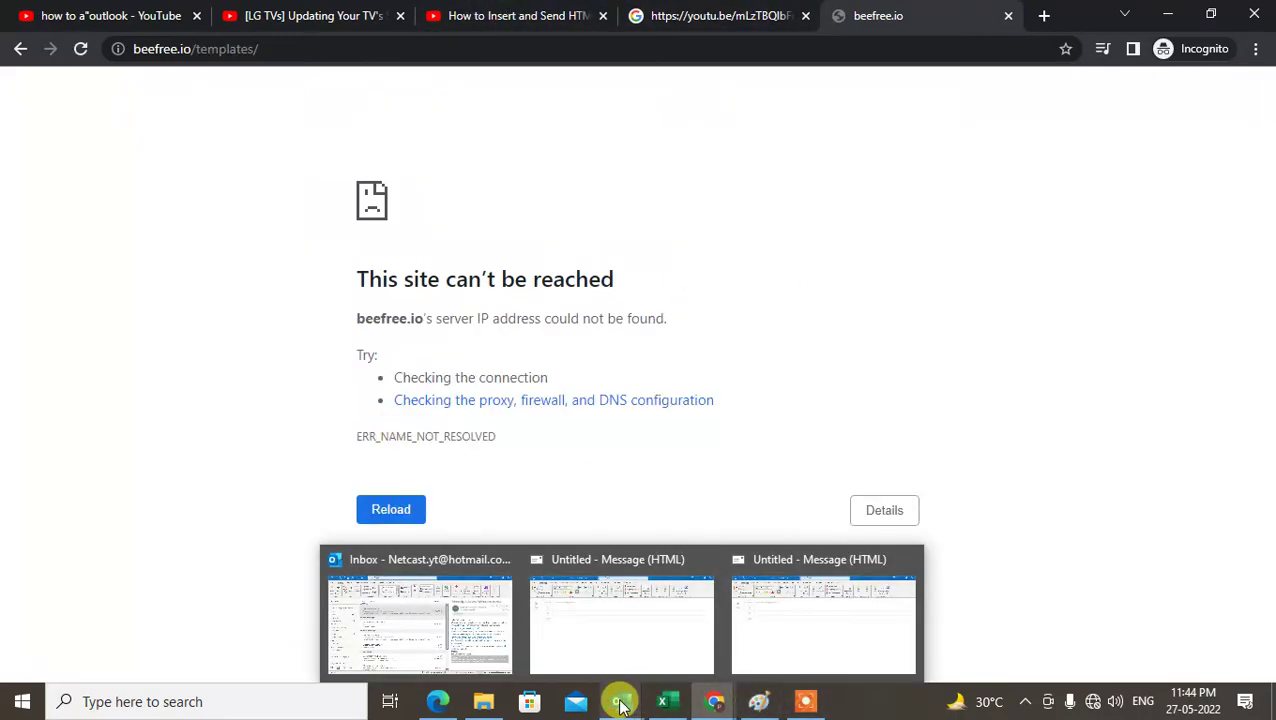
mouse_move(453, 633)
left_click(622, 622)
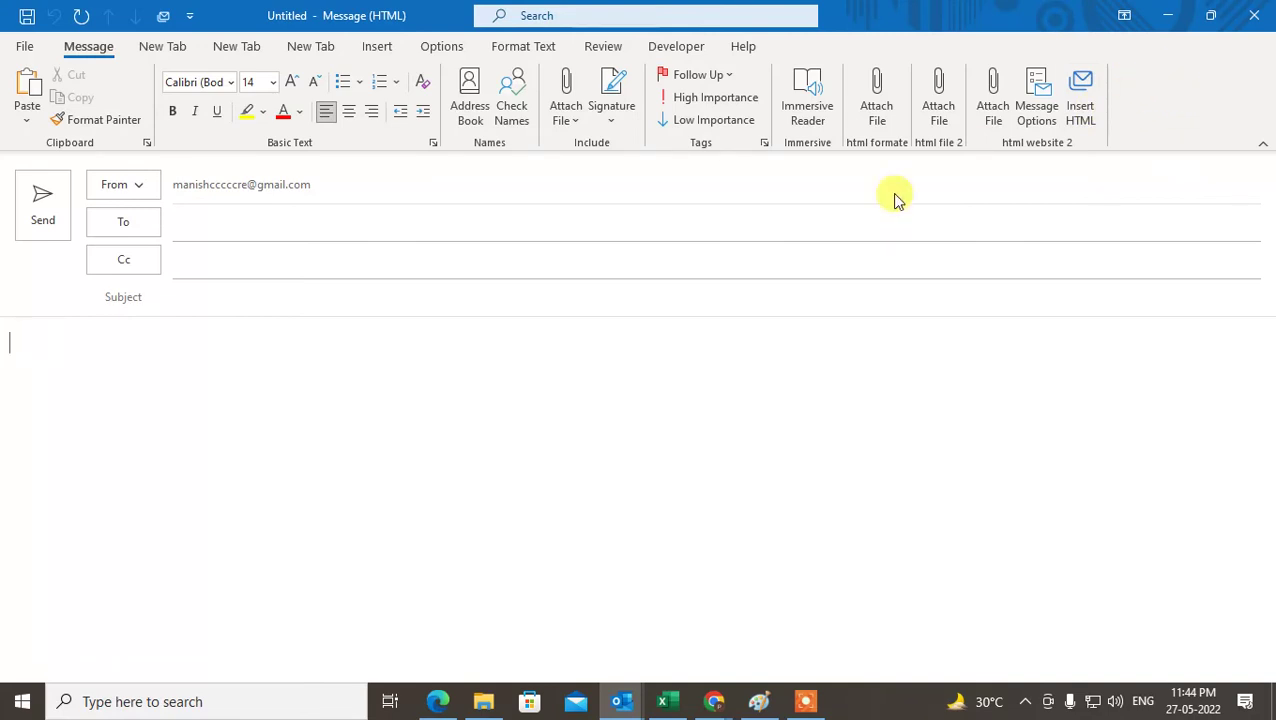
Insert the Postcards HTML email template from Downloads into the message as text
left_click(878, 112)
scroll(148, 318, "up", 2)
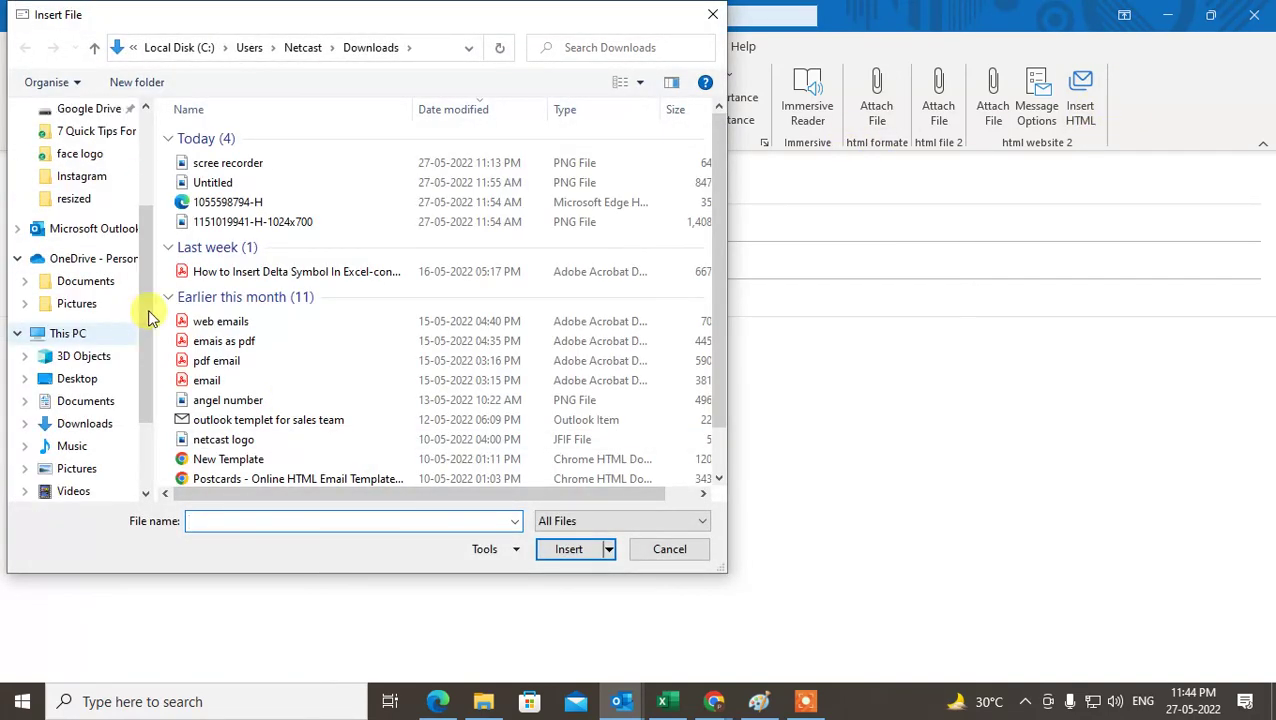
scroll(490, 256, "down", 1)
left_click(240, 434)
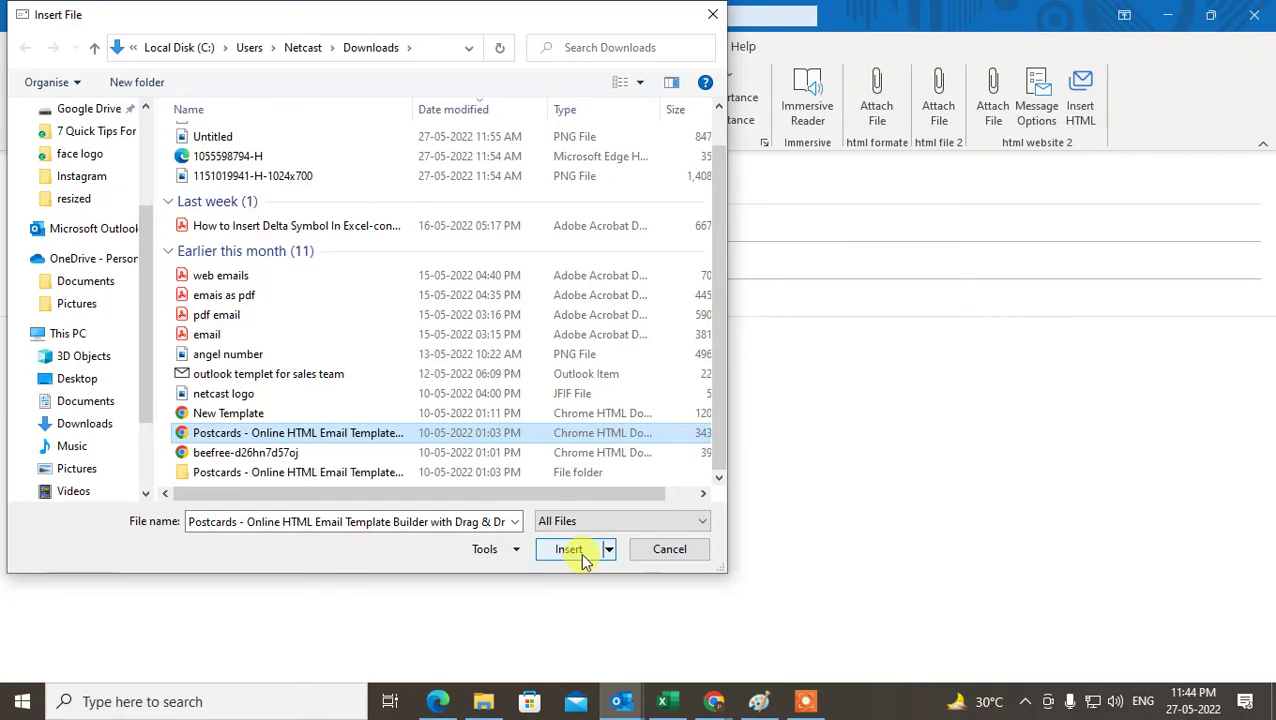
left_click(608, 550)
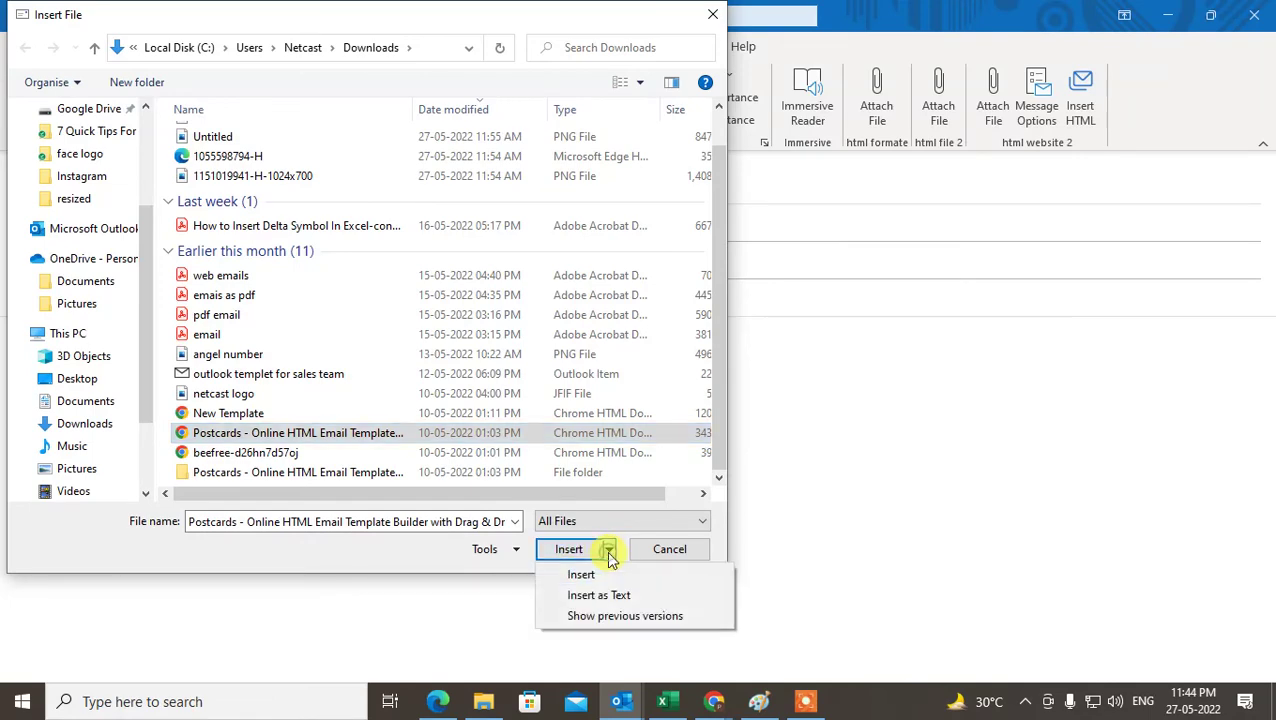
left_click(651, 597)
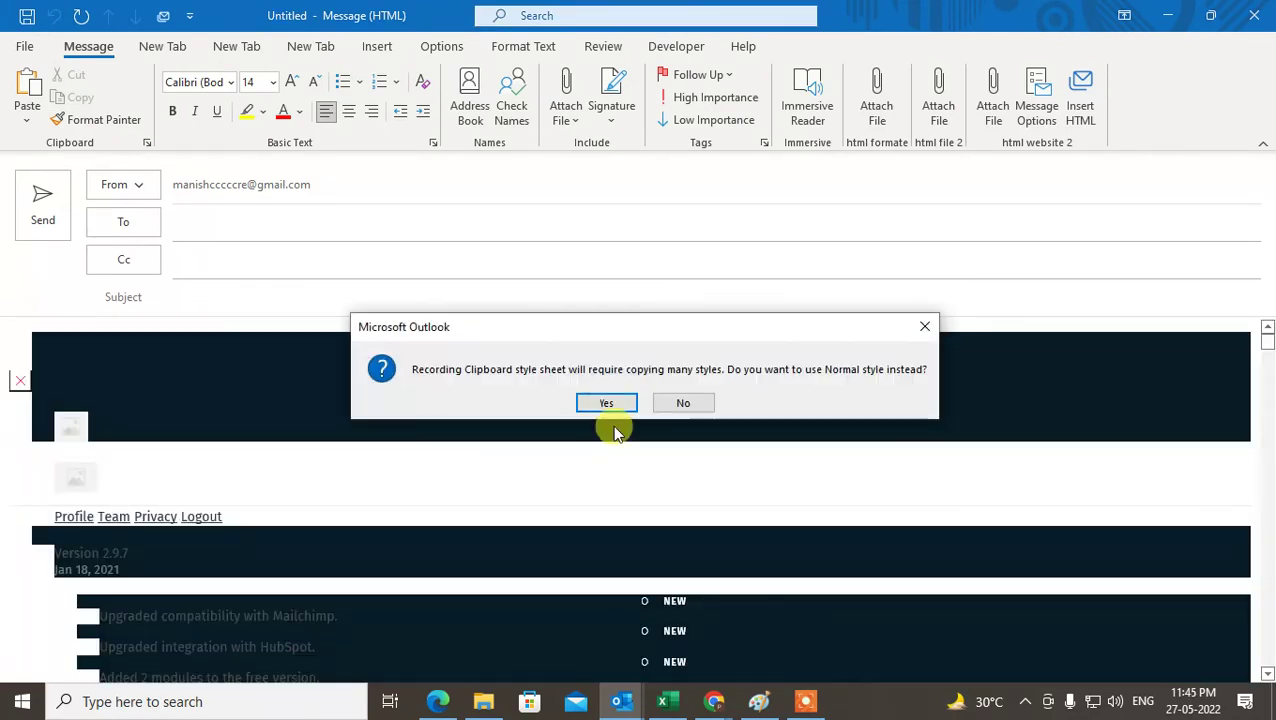
Decline the prompt and scroll through the inserted Postcards template's version notes
left_click(680, 403)
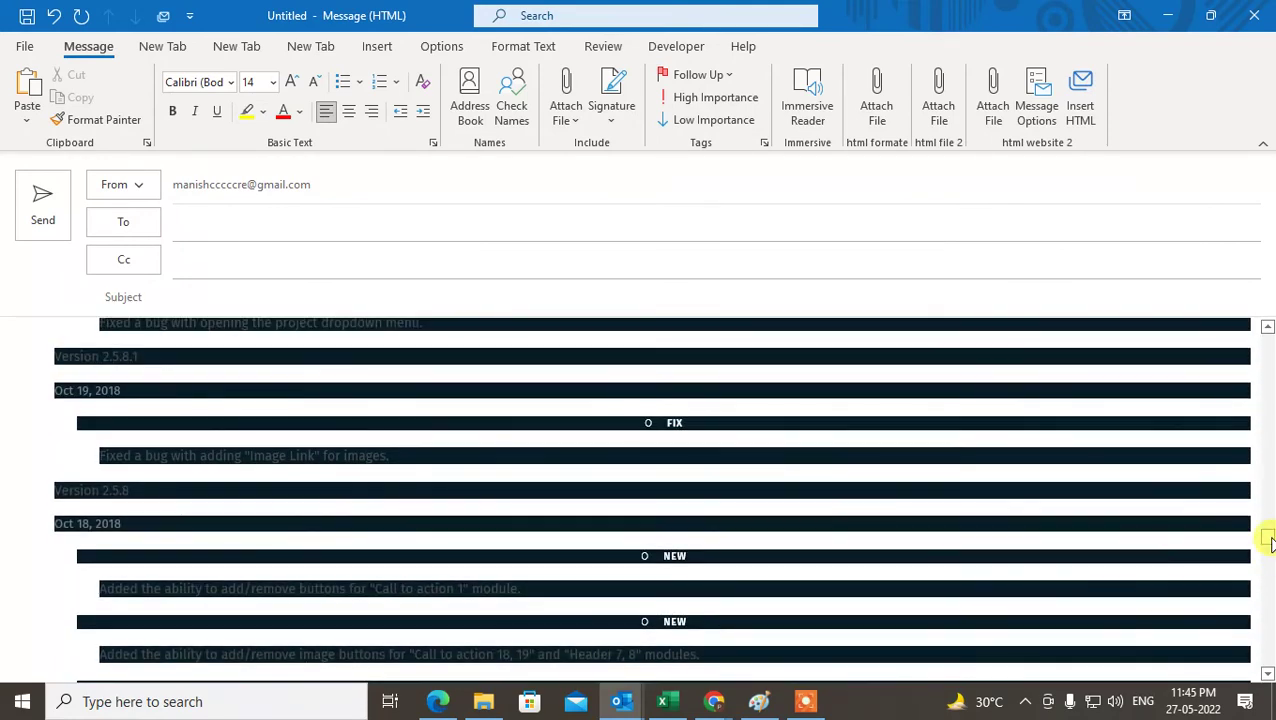
left_click_drag(1268, 540, 1262, 336)
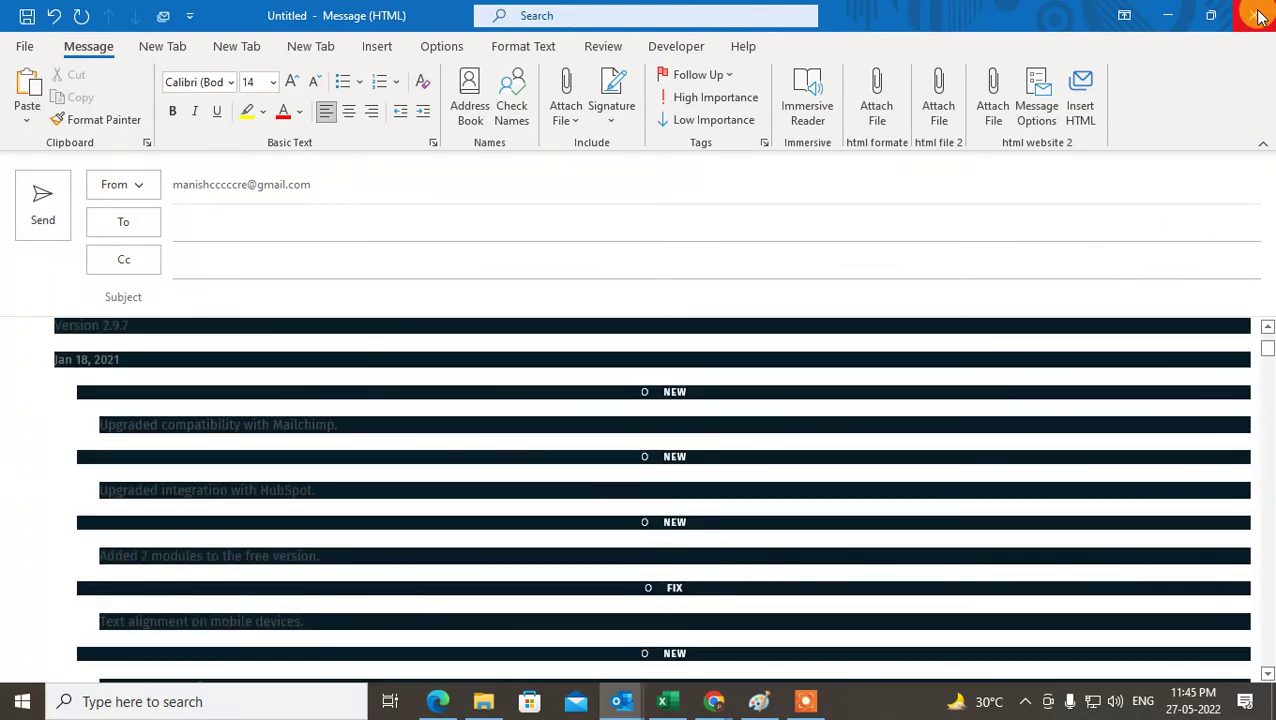
Close the template-filled message without saving and clear the browser to show the desktop
left_click(1256, 15)
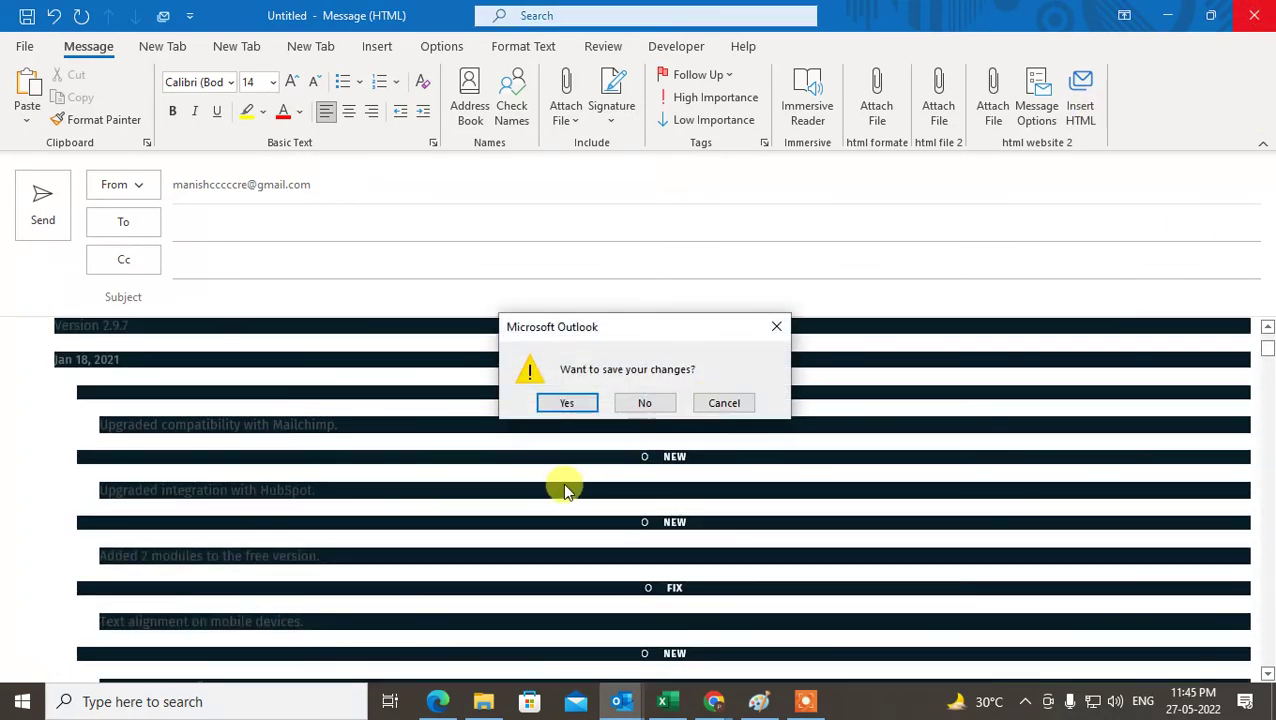
left_click(644, 405)
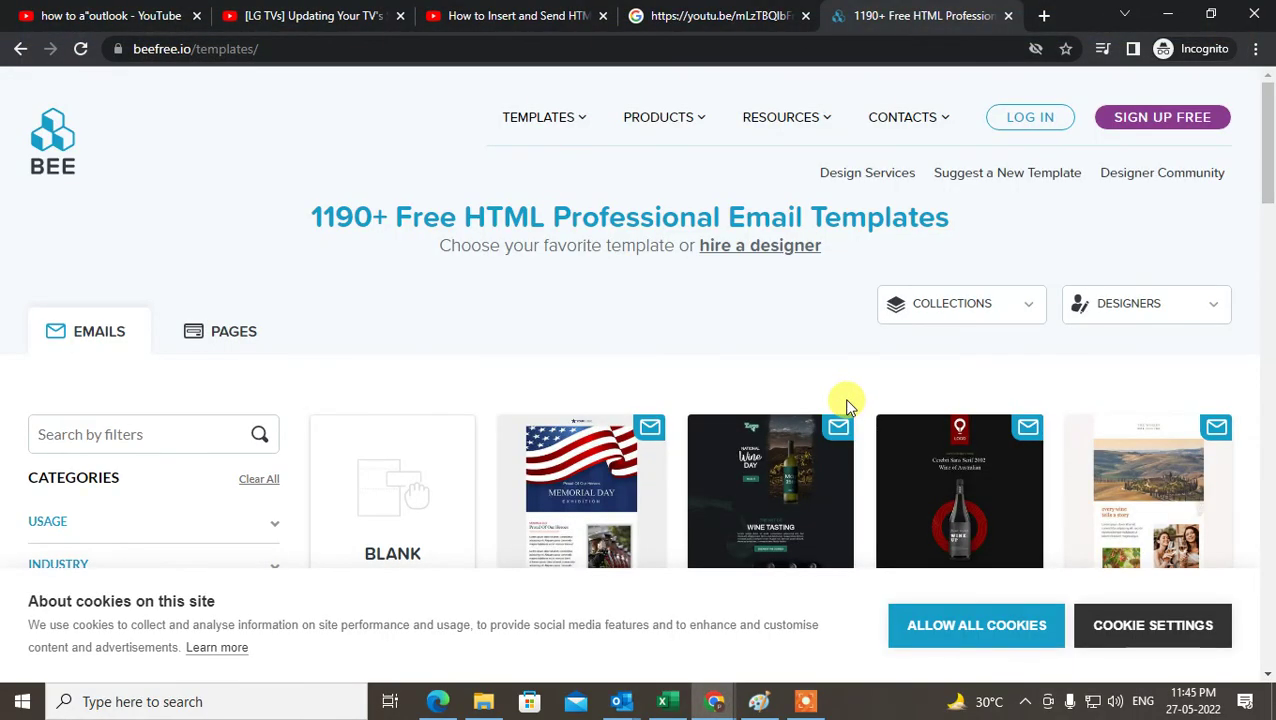
key("super+d")
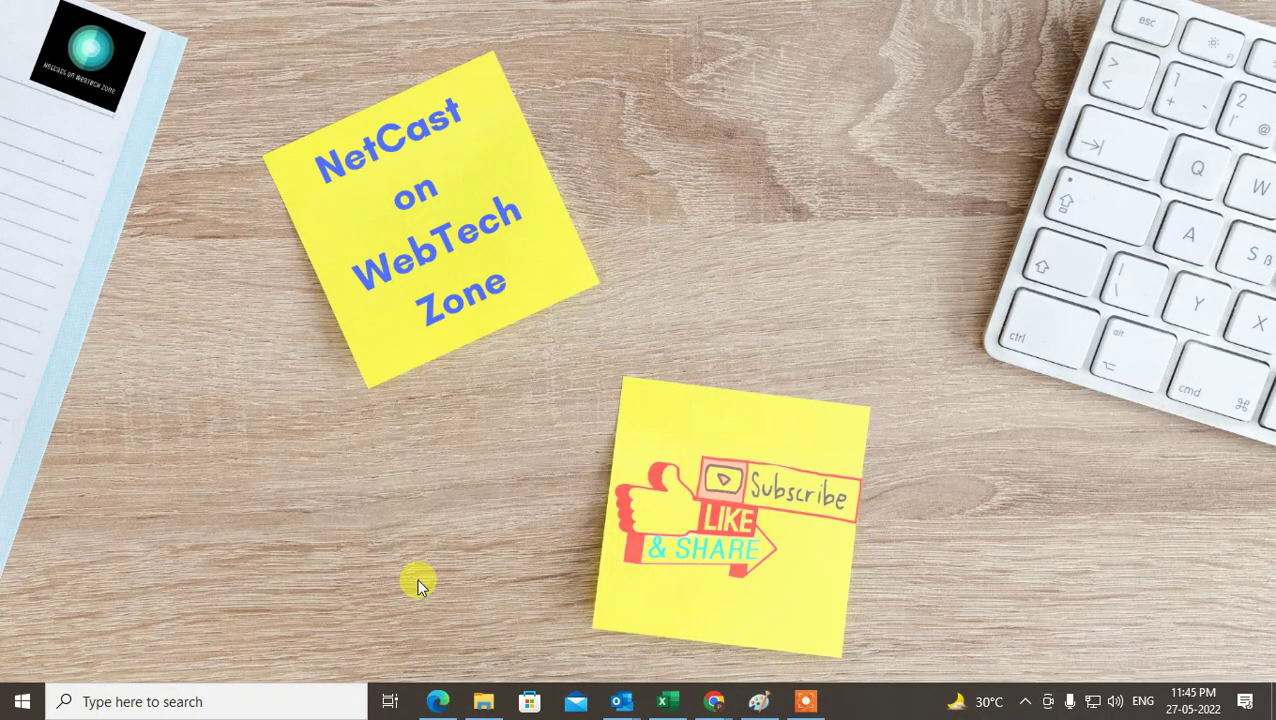